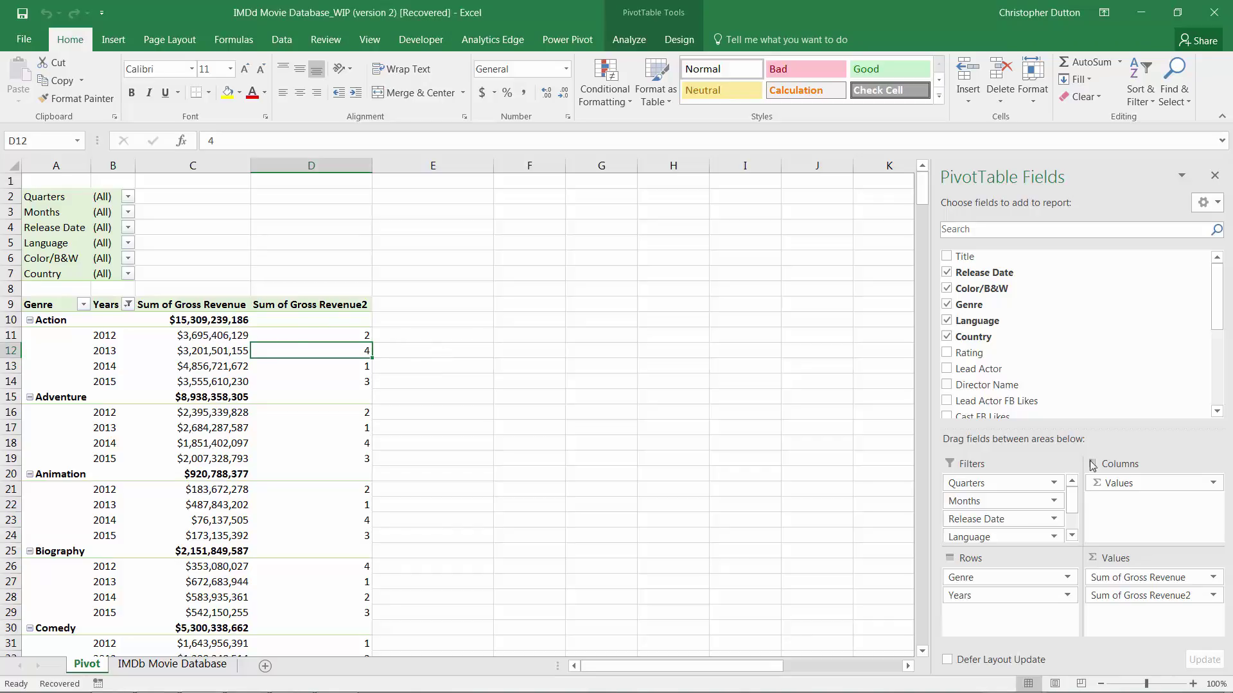
# - Remove the Sum of Gross Revenue2 value field from the PivotTable and move Years from the rows to the report filters
pyautogui.moveTo(1128, 595); pyautogui.dragTo(1073, 363)
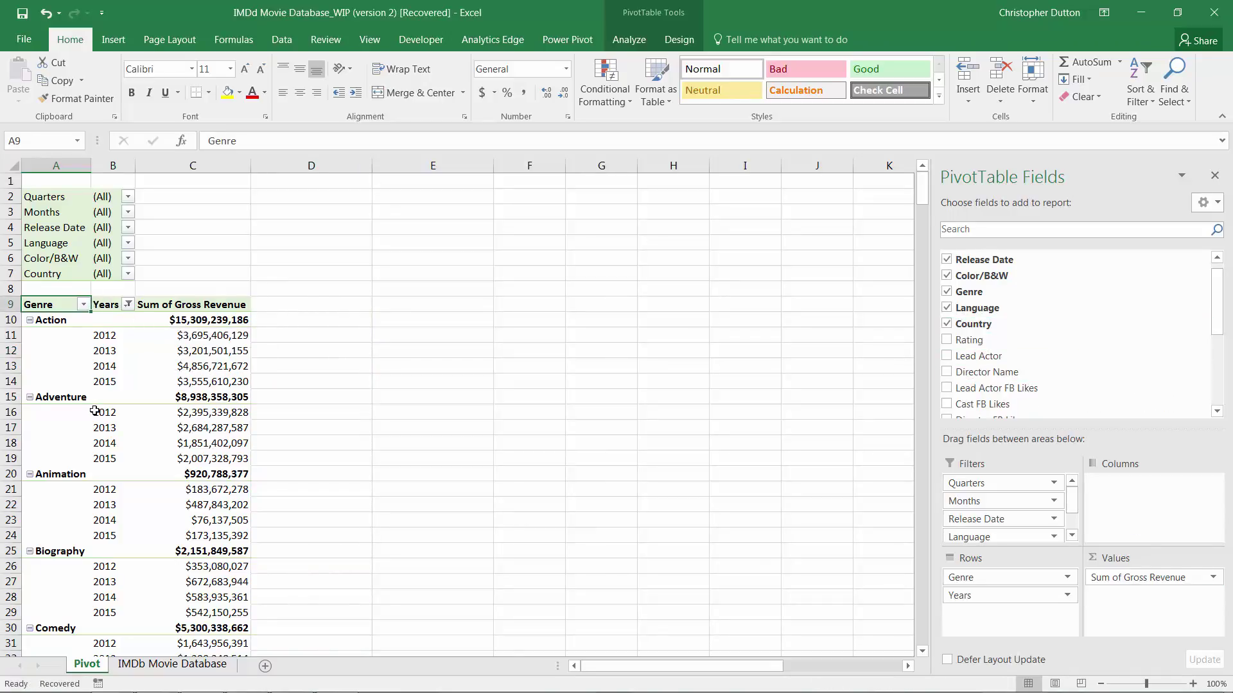
pyautogui.moveTo(981, 596); pyautogui.dragTo(997, 482)
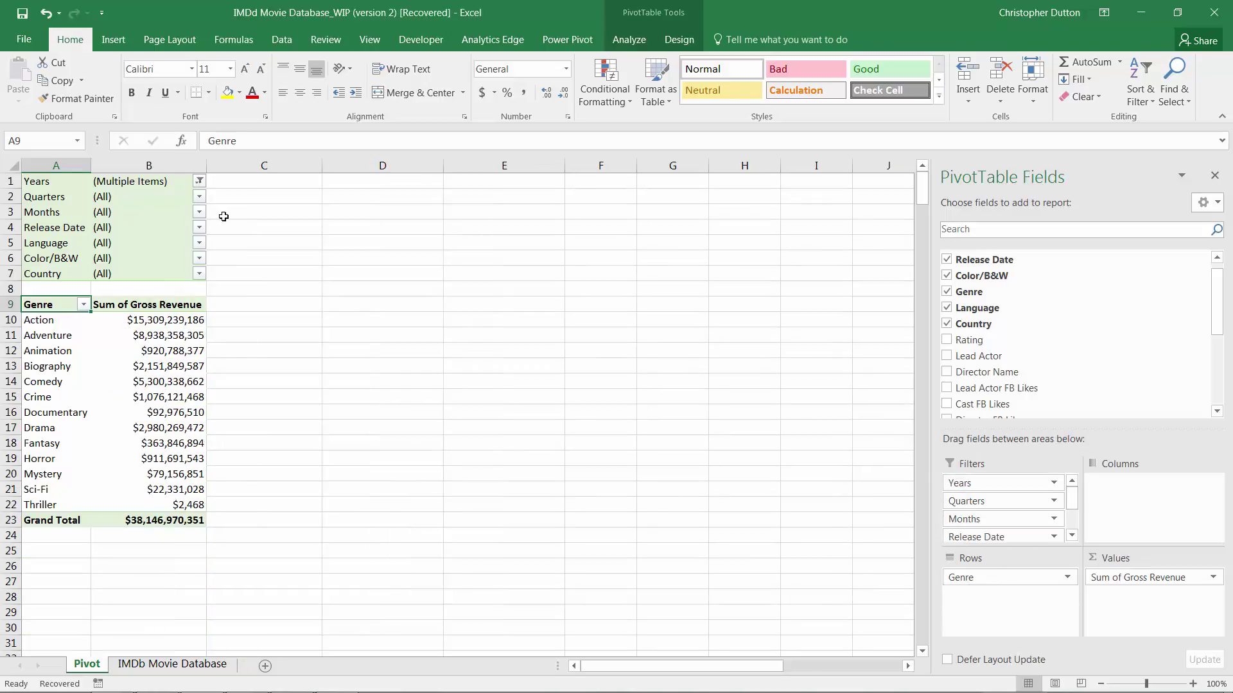
# - Add 2011 to the years selected in the Years report filter
pyautogui.click(199, 181)
pyautogui.moveTo(196, 236); pyautogui.dragTo(193, 297)
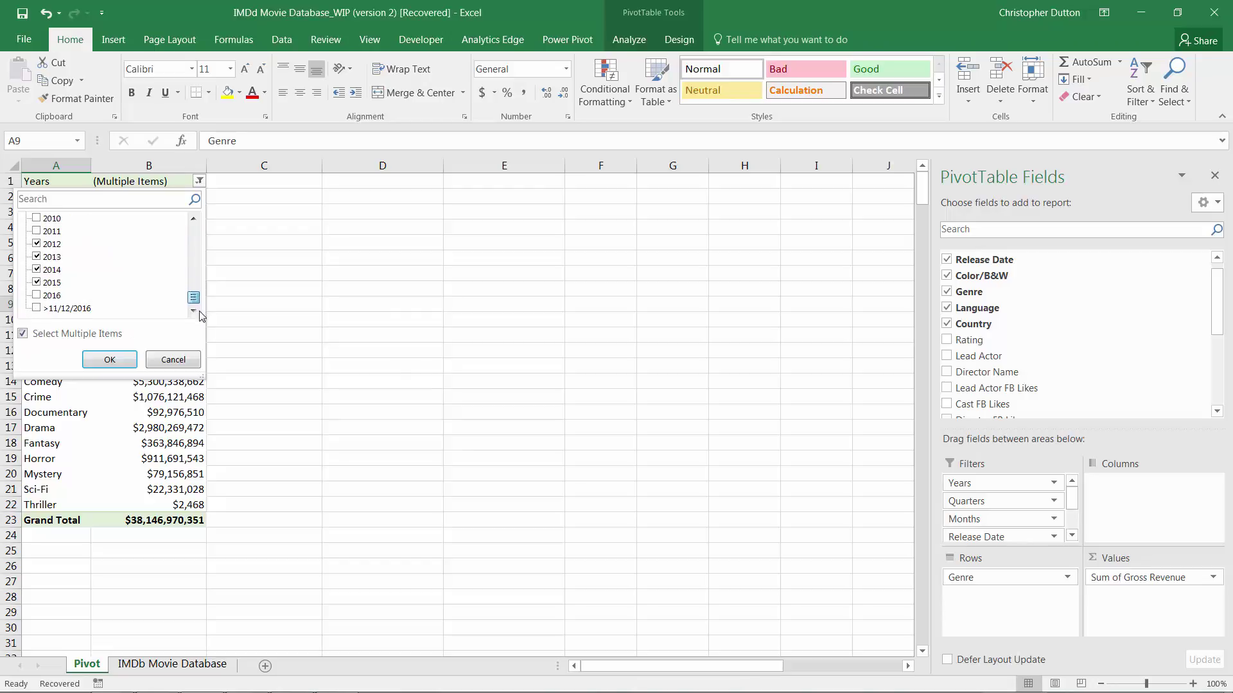
pyautogui.click(37, 231)
pyautogui.click(109, 359)
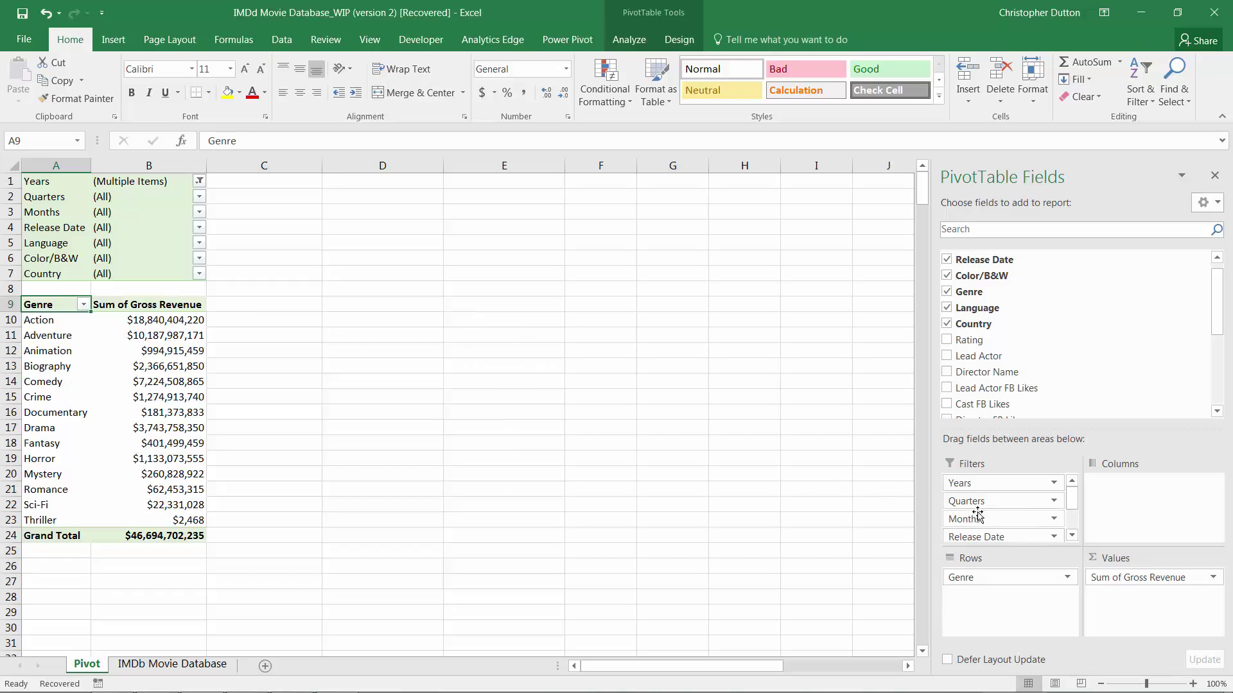
# - Move the Country field from the PivotTable's filters to its columns and look across the resulting country columns
pyautogui.scroll(-3, 973, 510)
pyautogui.moveTo(960, 534); pyautogui.dragTo(1149, 493)
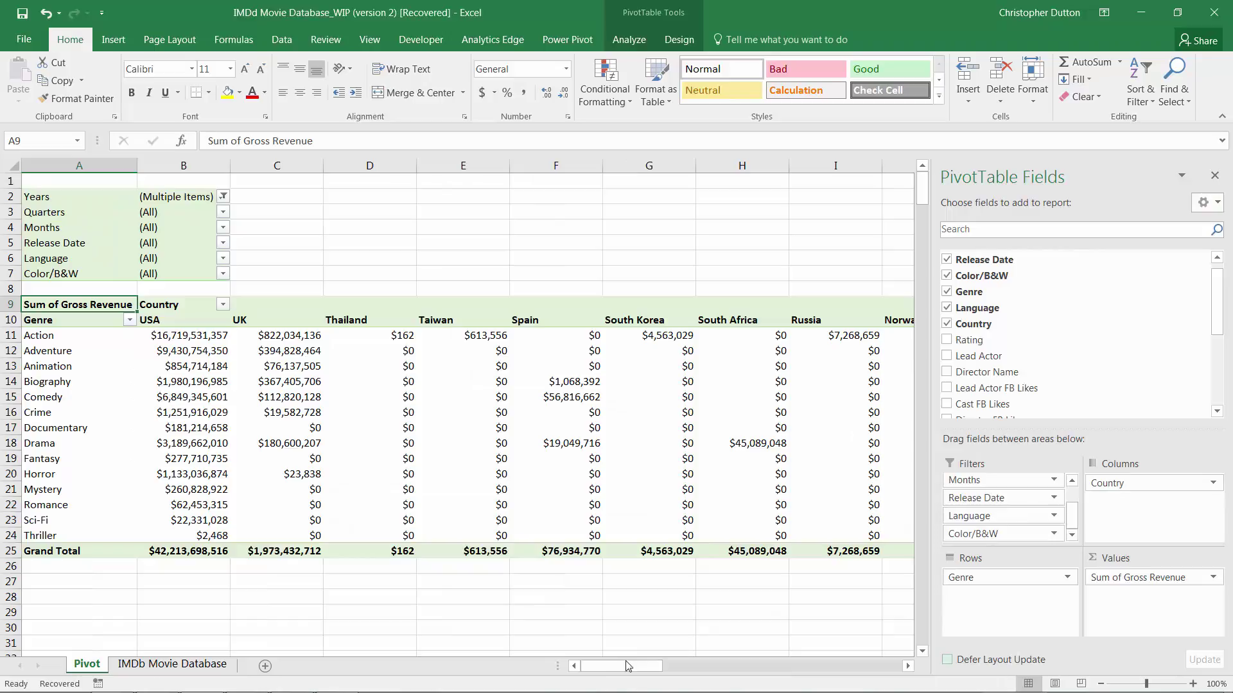
pyautogui.moveTo(638, 667); pyautogui.dragTo(584, 670)
# - Filter the Country columns to the top 5 items by Sum of Gross Revenue
pyautogui.click(223, 305)
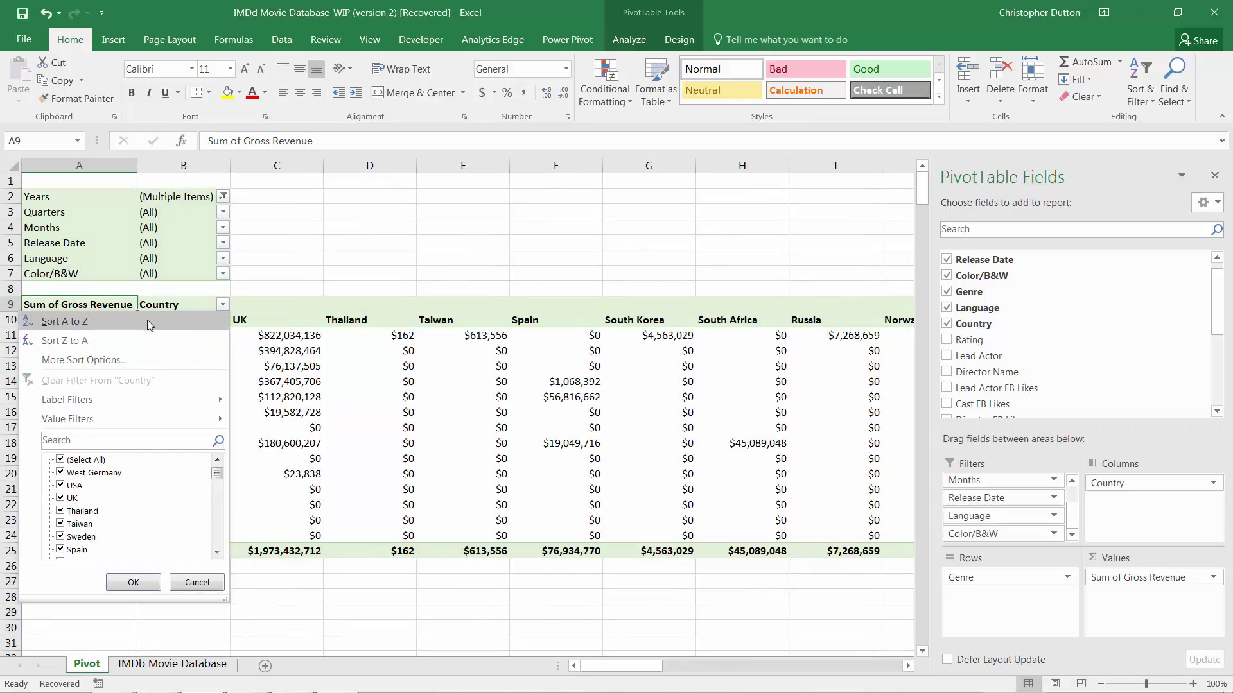
pyautogui.moveTo(97, 420)
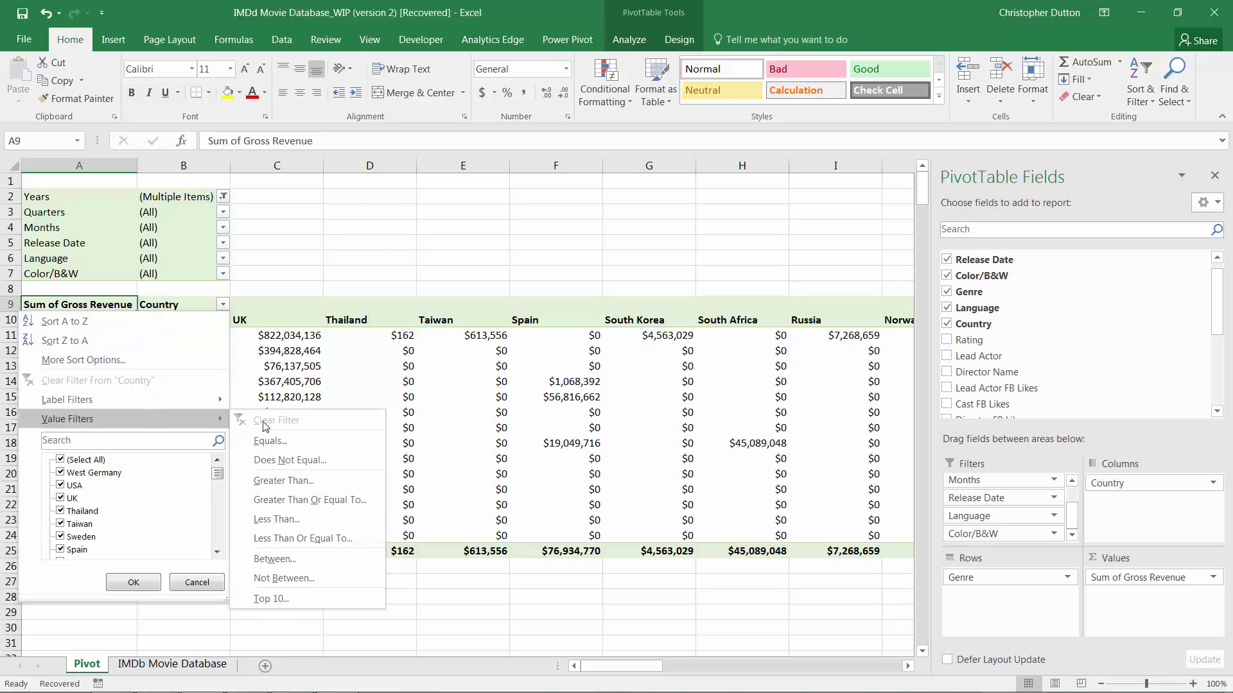
pyautogui.click(302, 600)
pyautogui.click(425, 271)
pyautogui.click(425, 272)
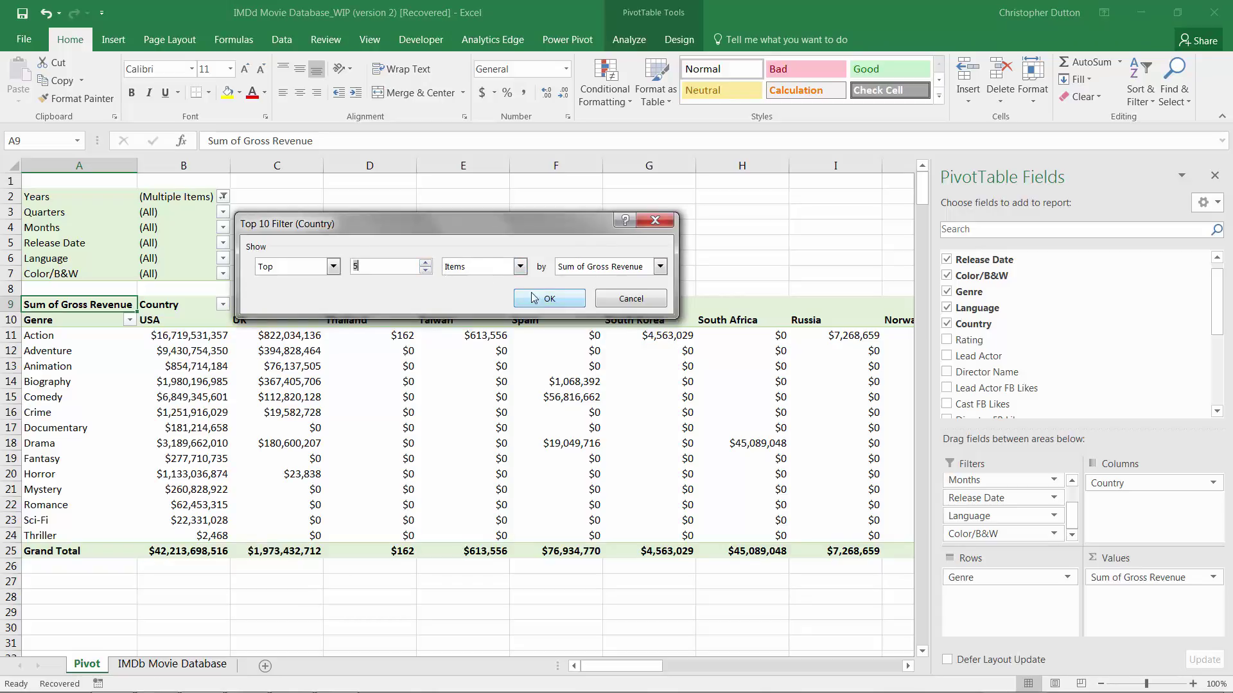
pyautogui.click(556, 299)
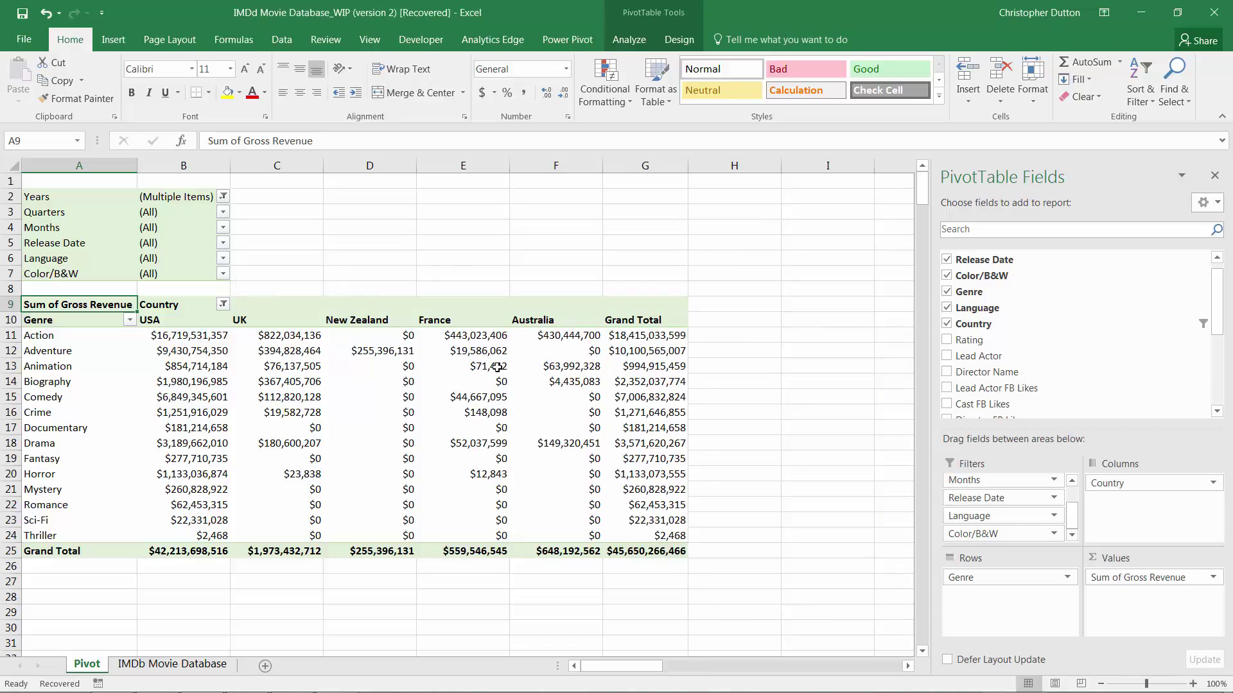
# - Show the Sum of Gross Revenue values as Index
pyautogui.rightClick(283, 350)
pyautogui.moveTo(376, 505)
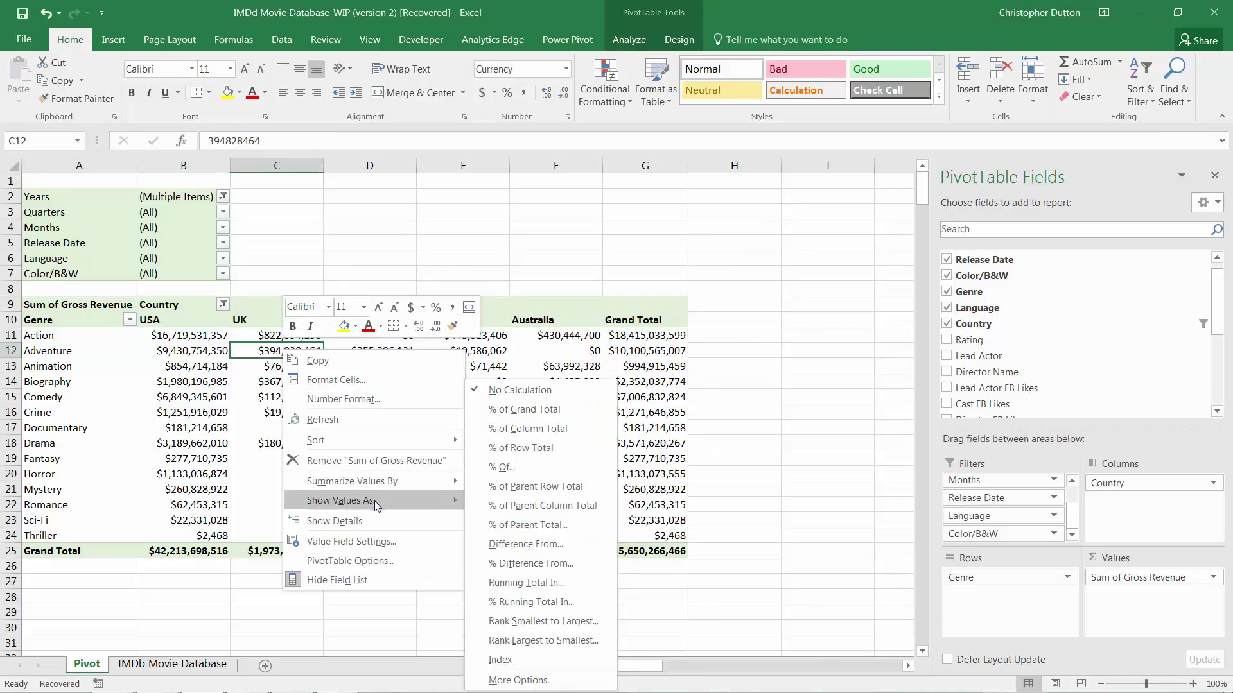
pyautogui.click(502, 661)
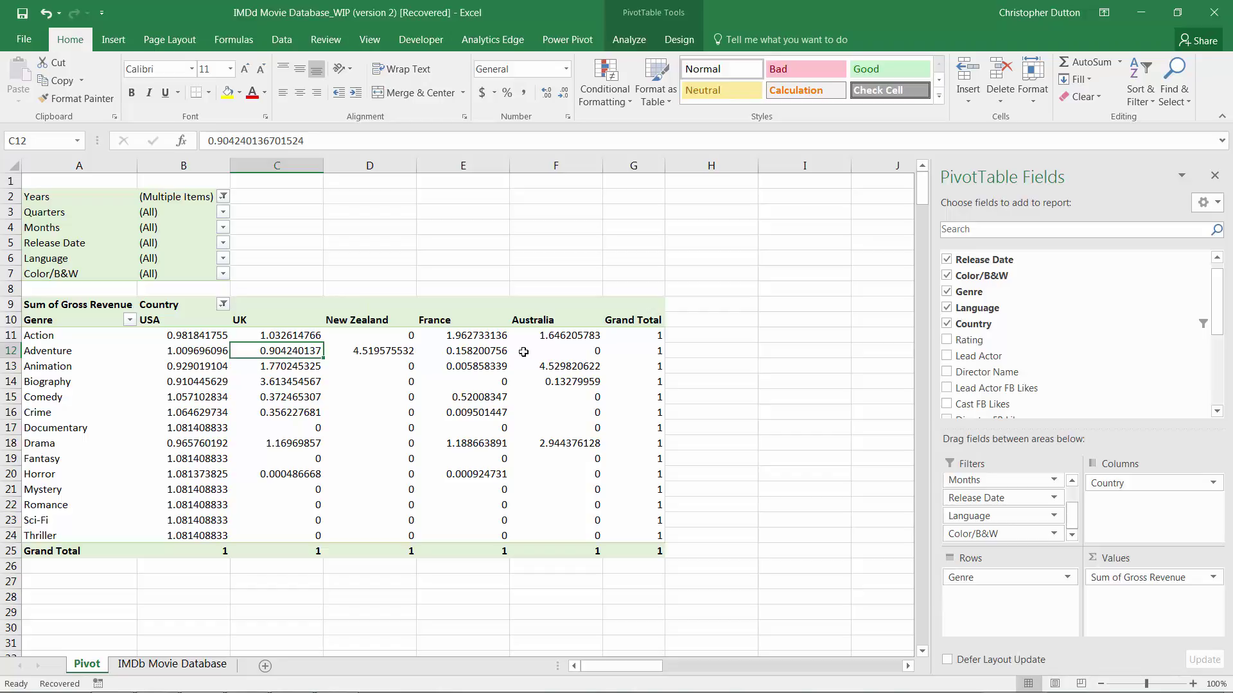
# - Apply the Number format to the PivotTable's index values
pyautogui.rightClick(283, 347)
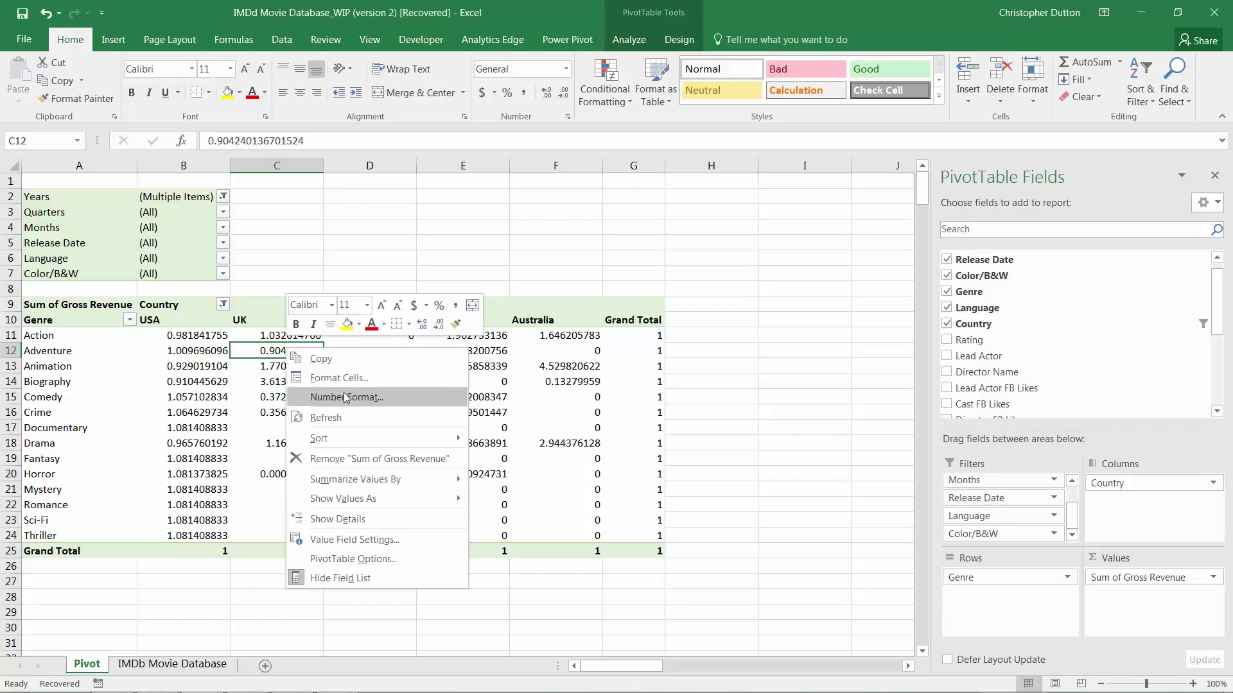
pyautogui.click(309, 378)
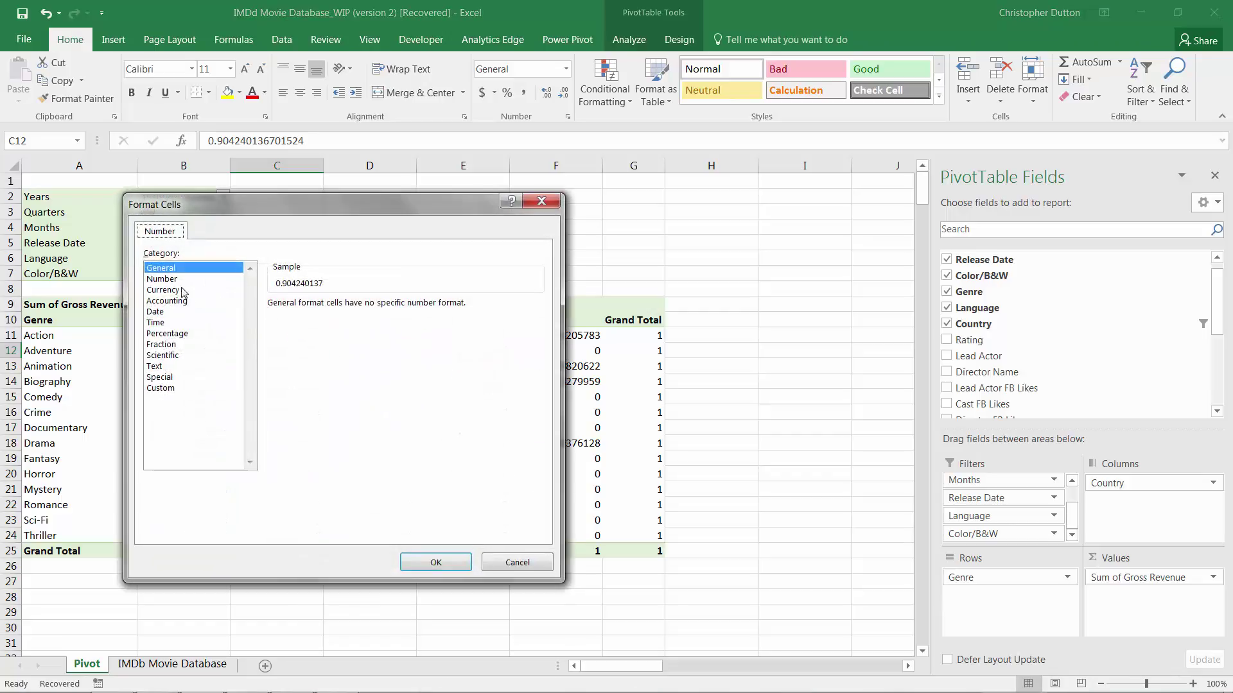
pyautogui.click(163, 280)
pyautogui.click(440, 562)
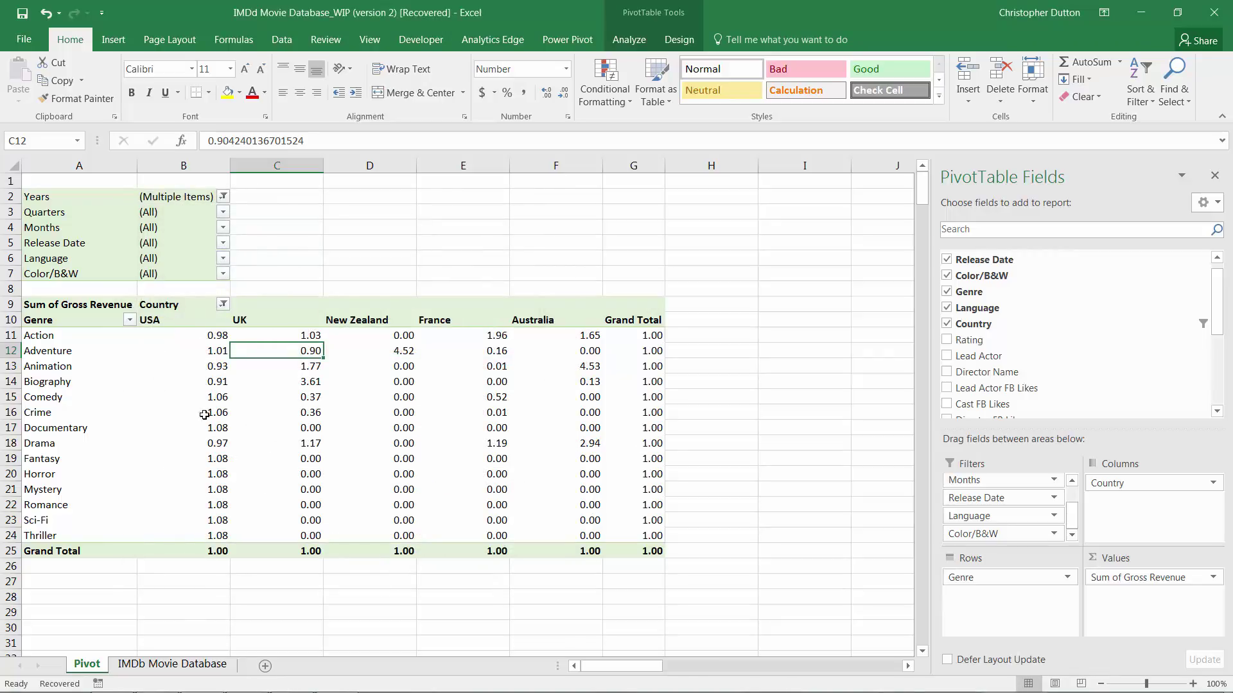
# - Examine the index values in the grand totals and compare the Action row's index across the countries
pyautogui.click(209, 551)
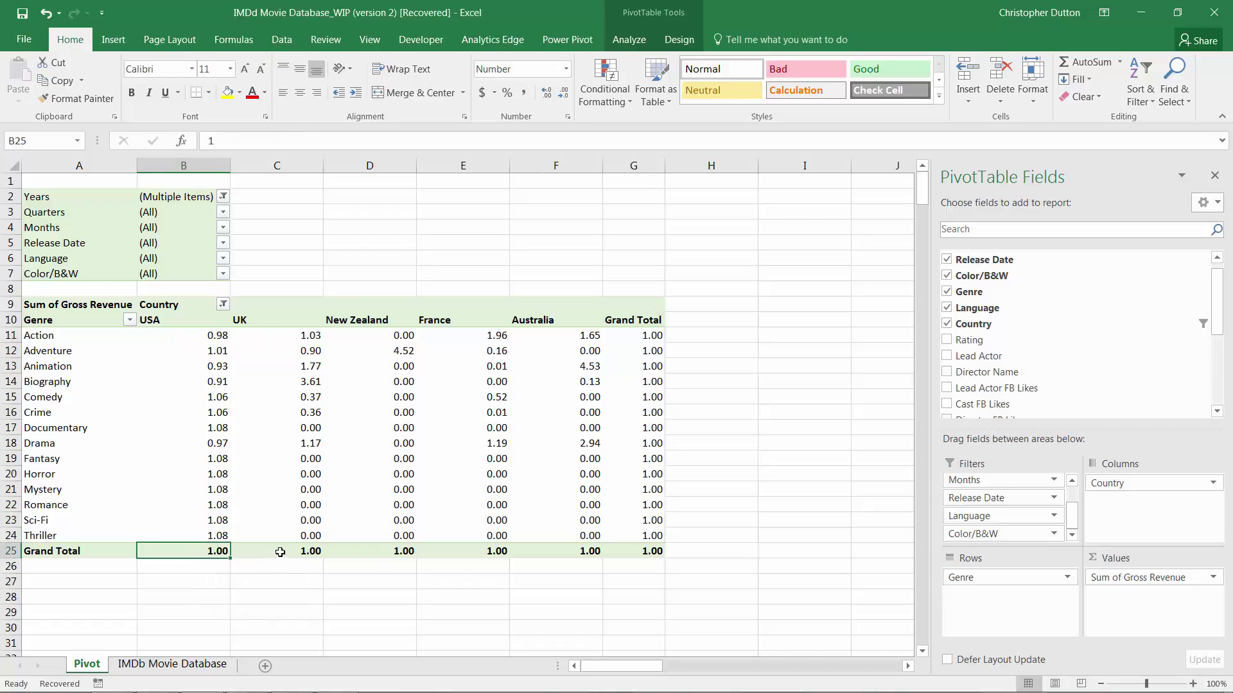
pyautogui.moveTo(191, 337); pyautogui.dragTo(599, 337)
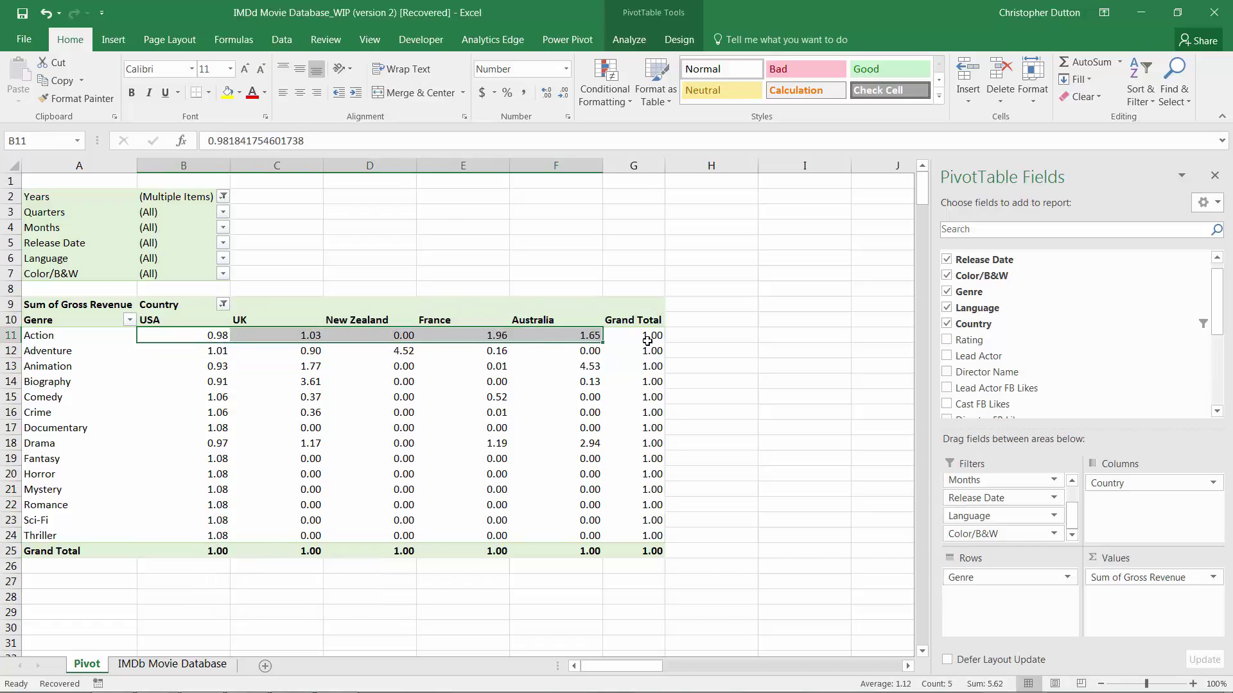
pyautogui.click(648, 339)
pyautogui.moveTo(642, 504)
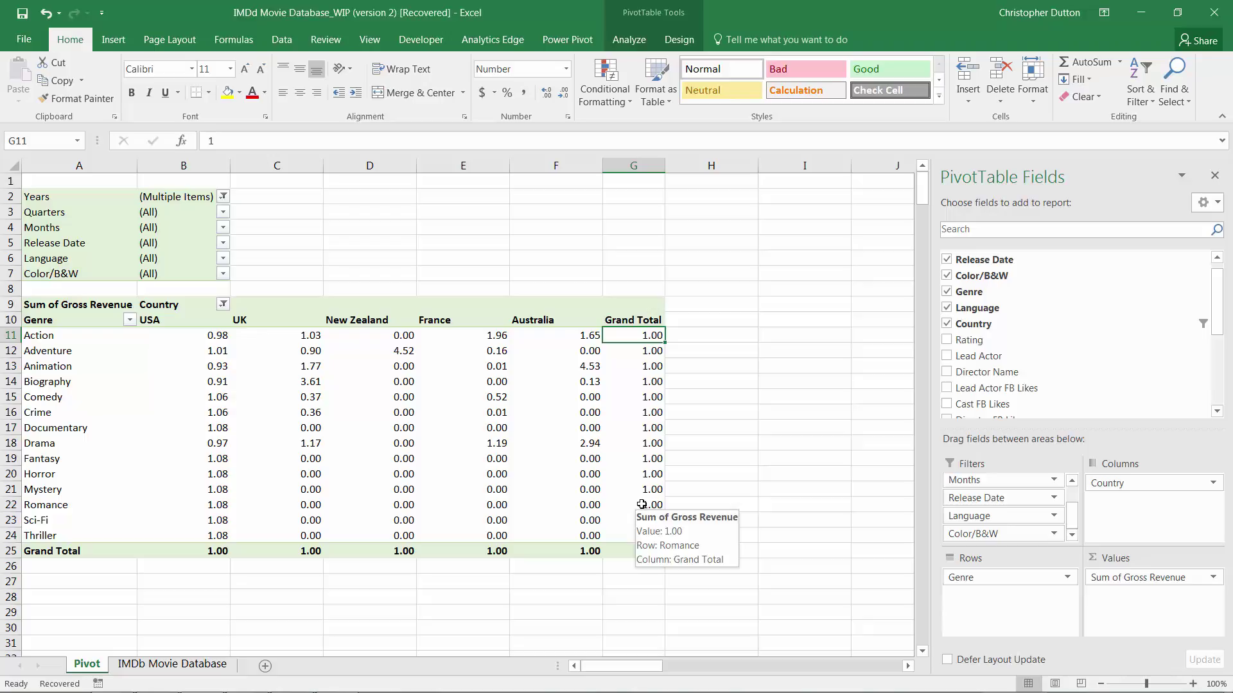
pyautogui.moveTo(159, 345)
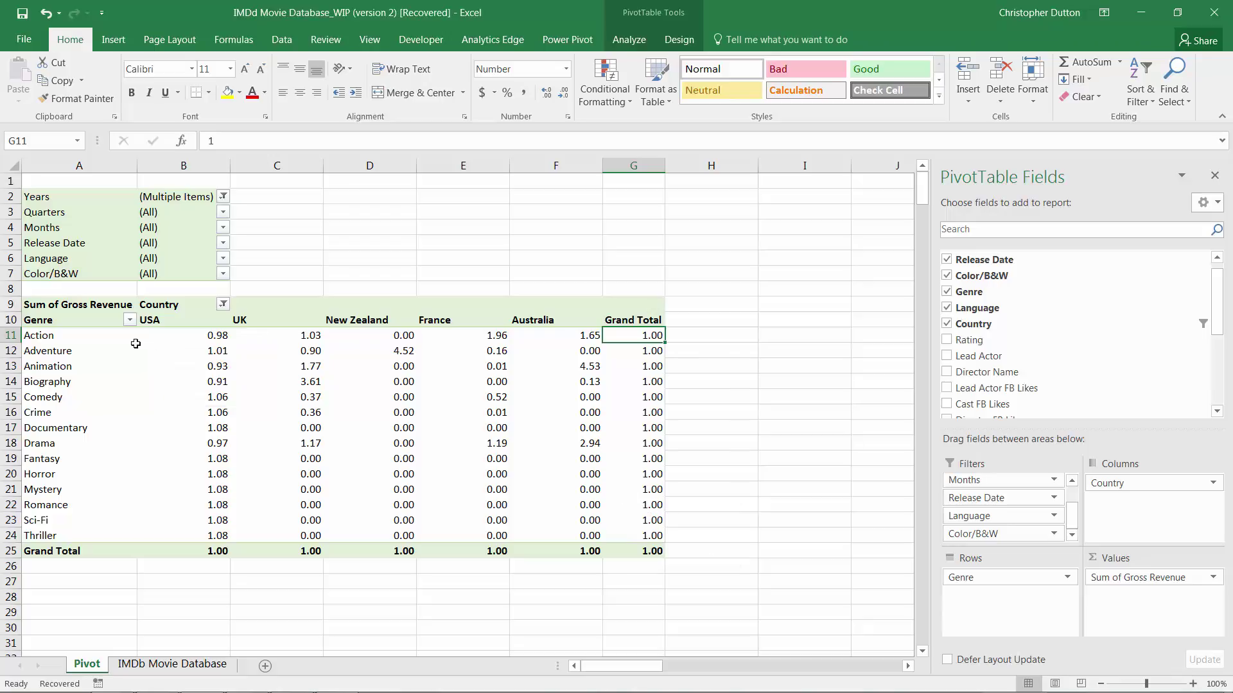
pyautogui.moveTo(118, 339)
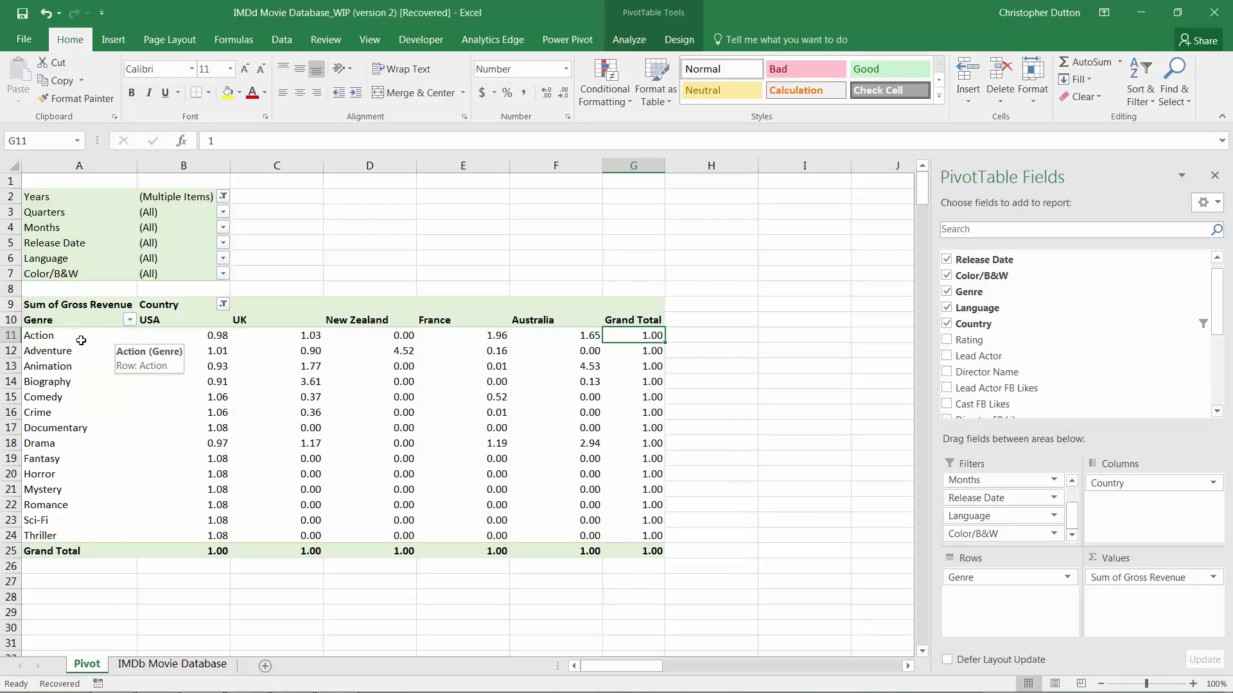
pyautogui.click(11, 334)
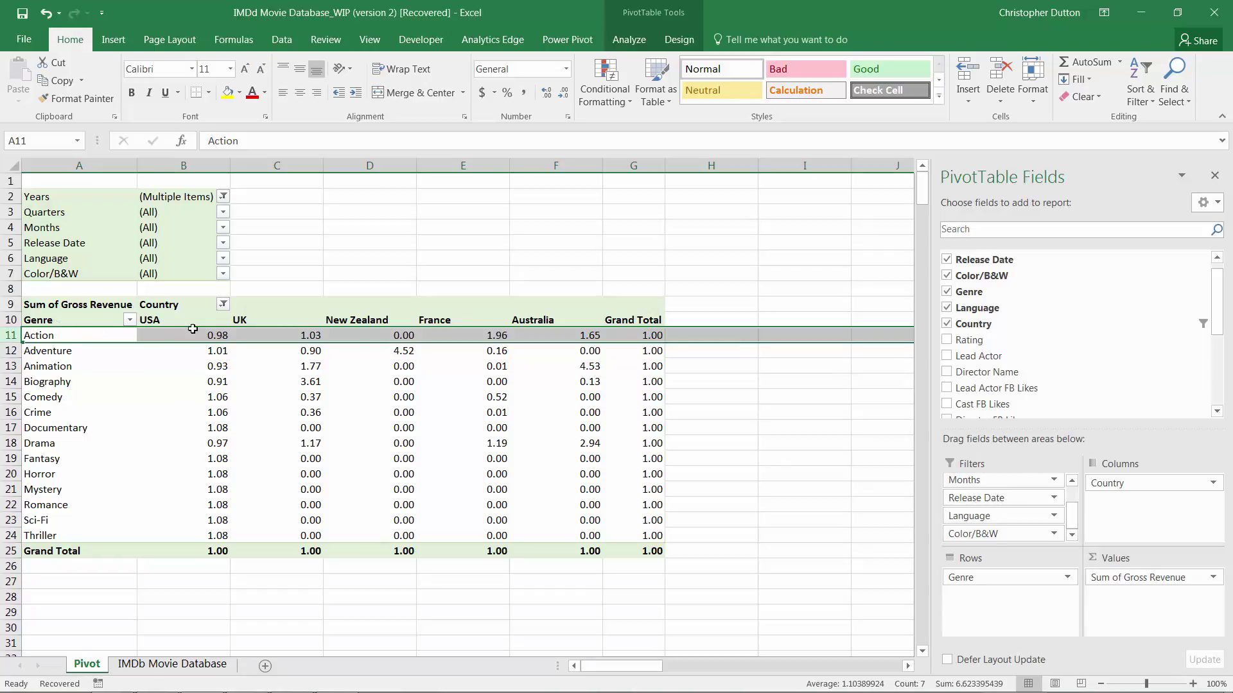
pyautogui.moveTo(514, 367)
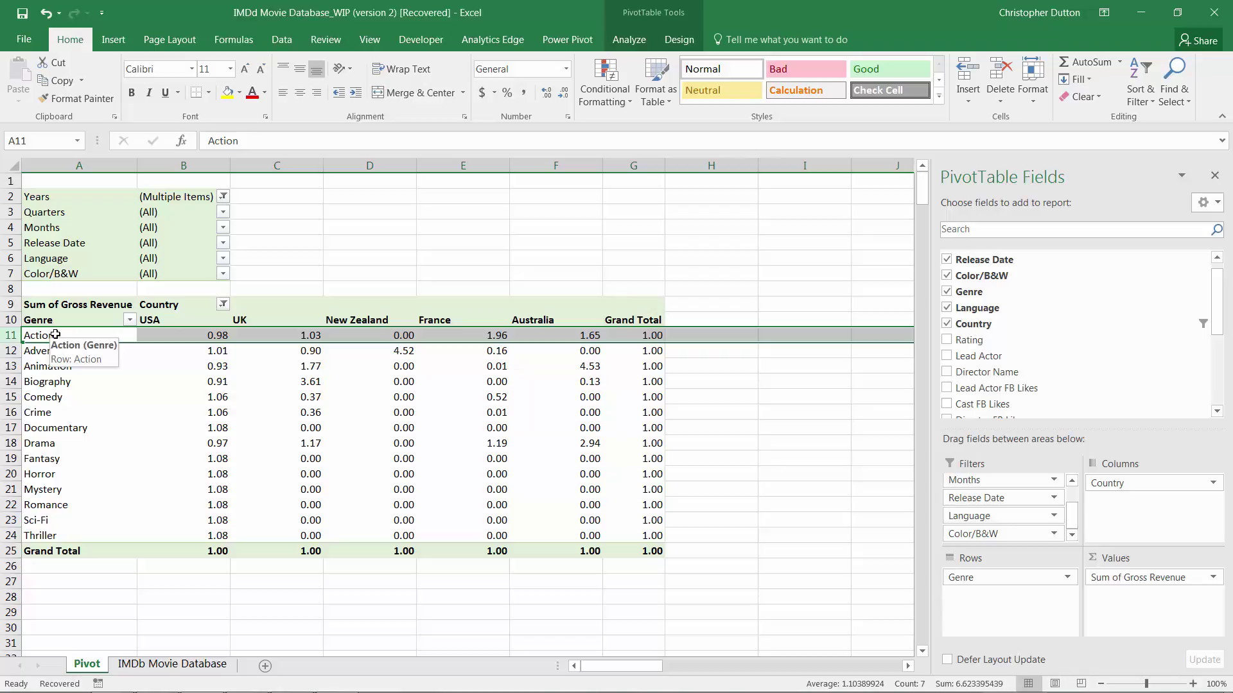
pyautogui.moveTo(217, 337)
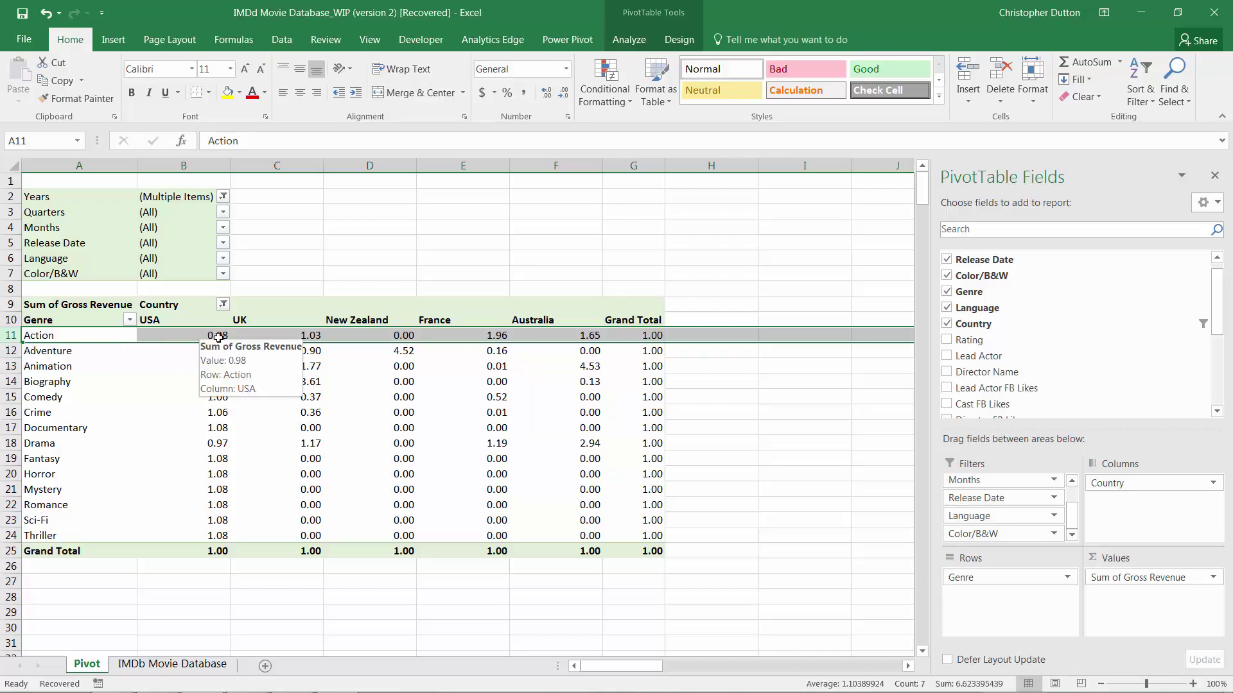
pyautogui.moveTo(280, 334)
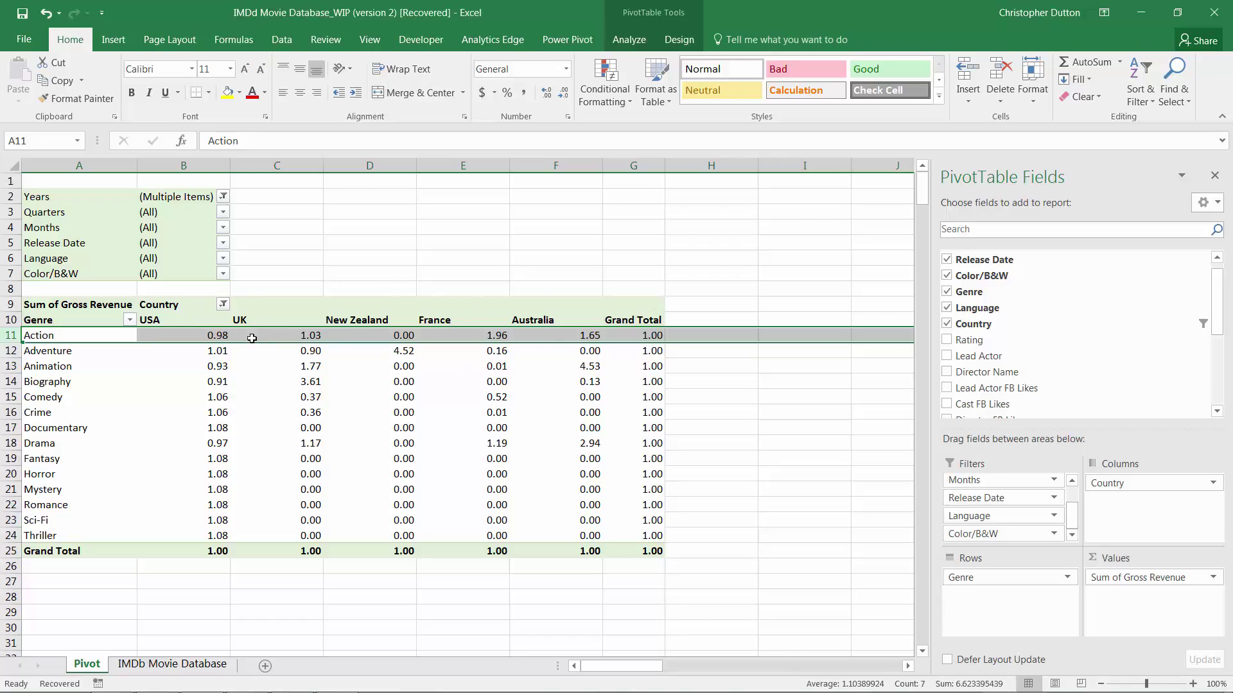
pyautogui.click(321, 273)
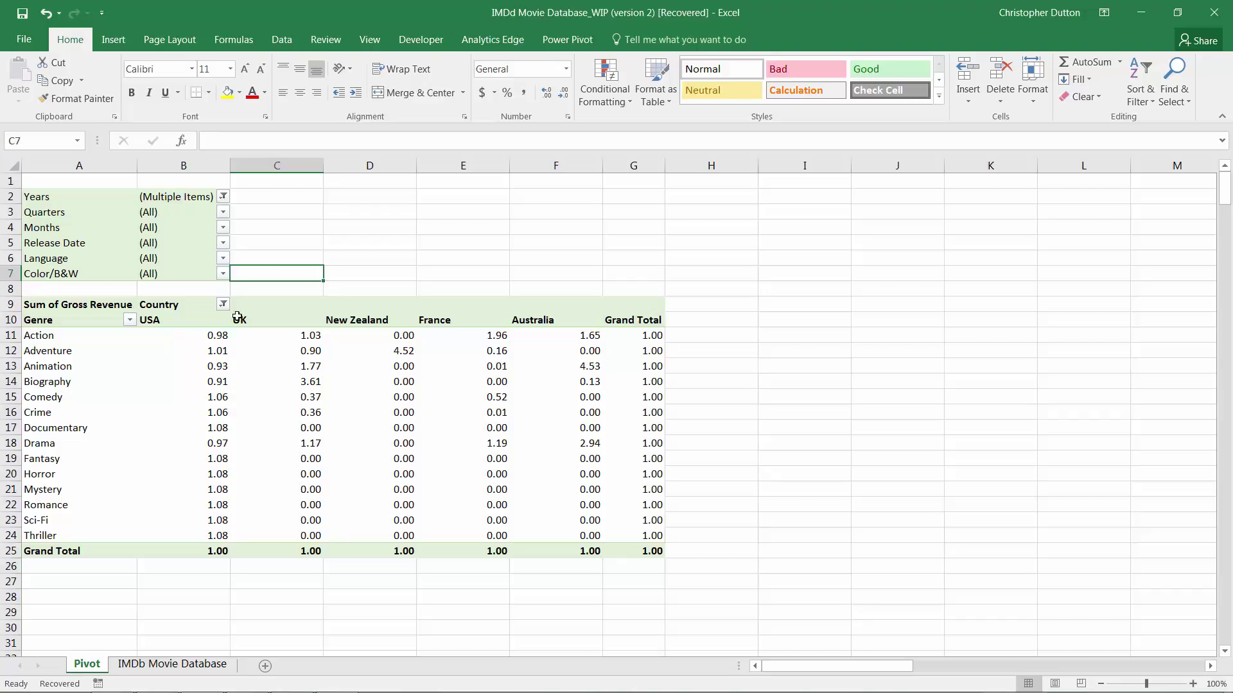
pyautogui.click(220, 336)
pyautogui.moveTo(363, 378)
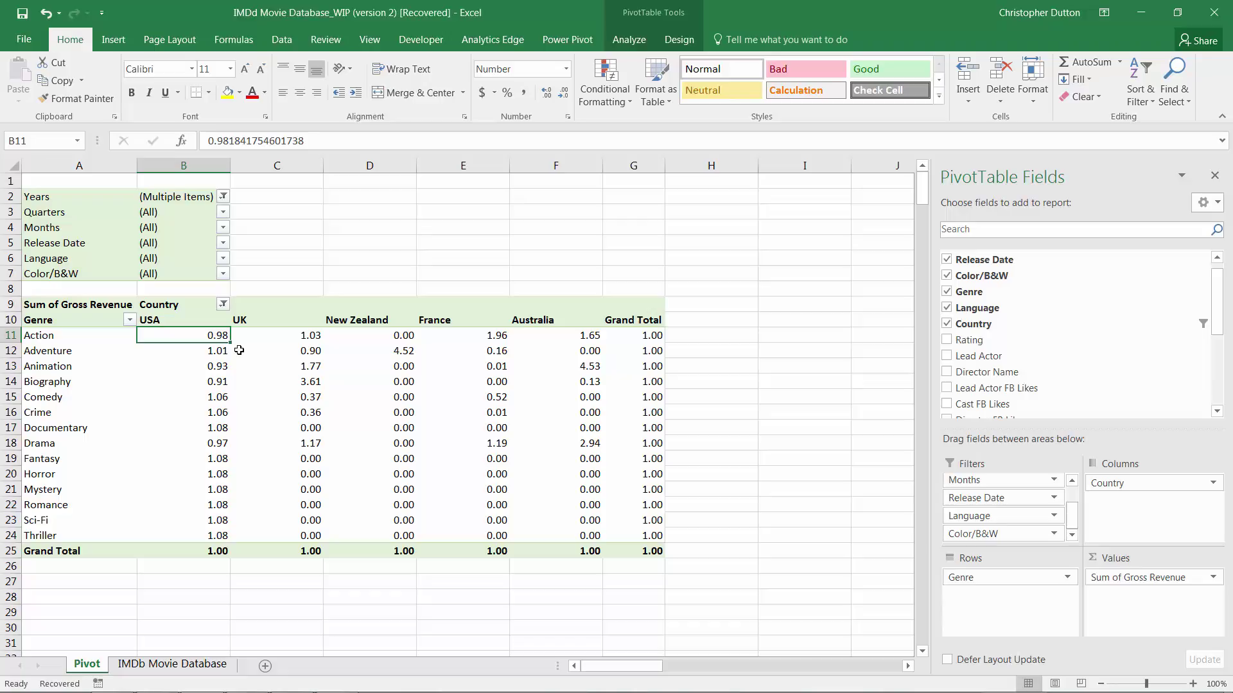
pyautogui.moveTo(239, 350)
# - Show the revenue values as % of Column Total, inspect France's Action share, and undo the calculation change
pyautogui.rightClick(407, 380)
pyautogui.moveTo(509, 533)
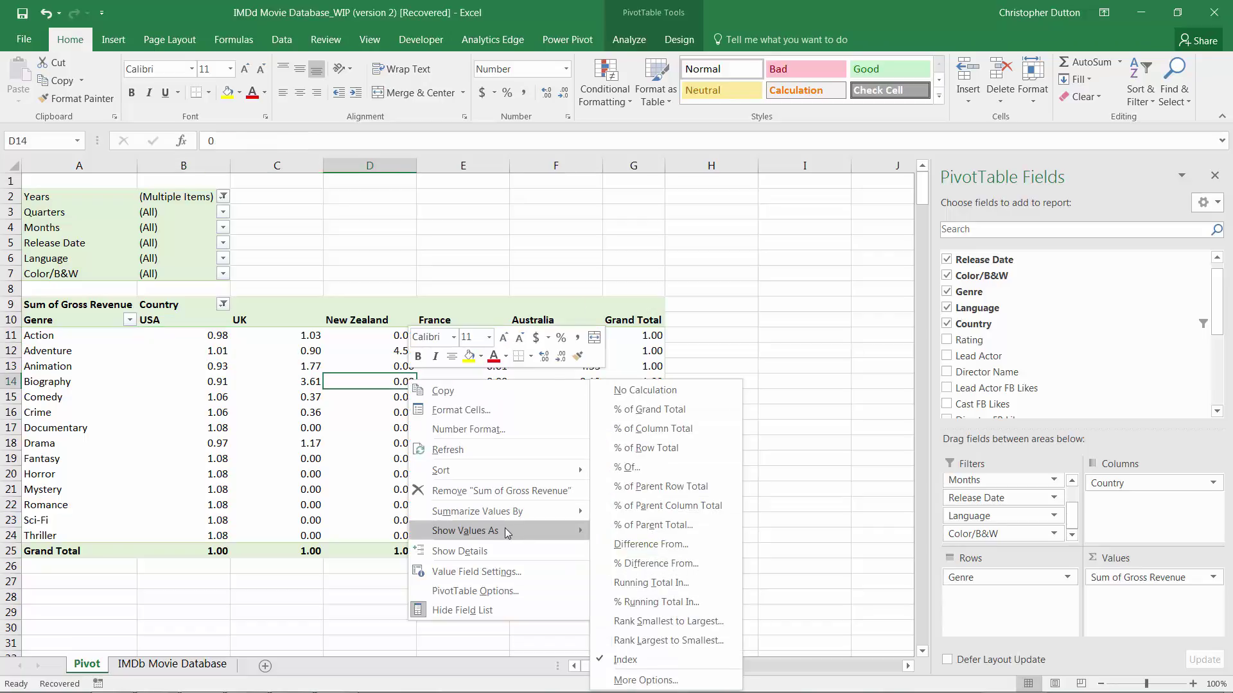
pyautogui.click(676, 429)
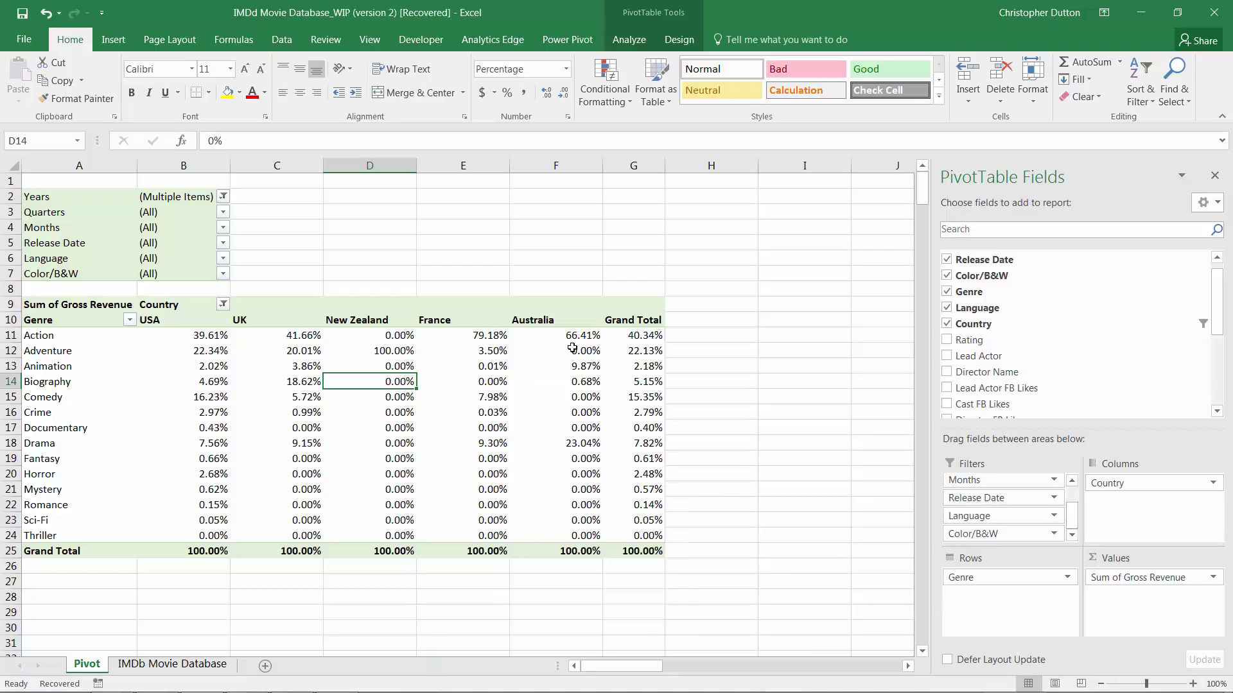
pyautogui.click(455, 335)
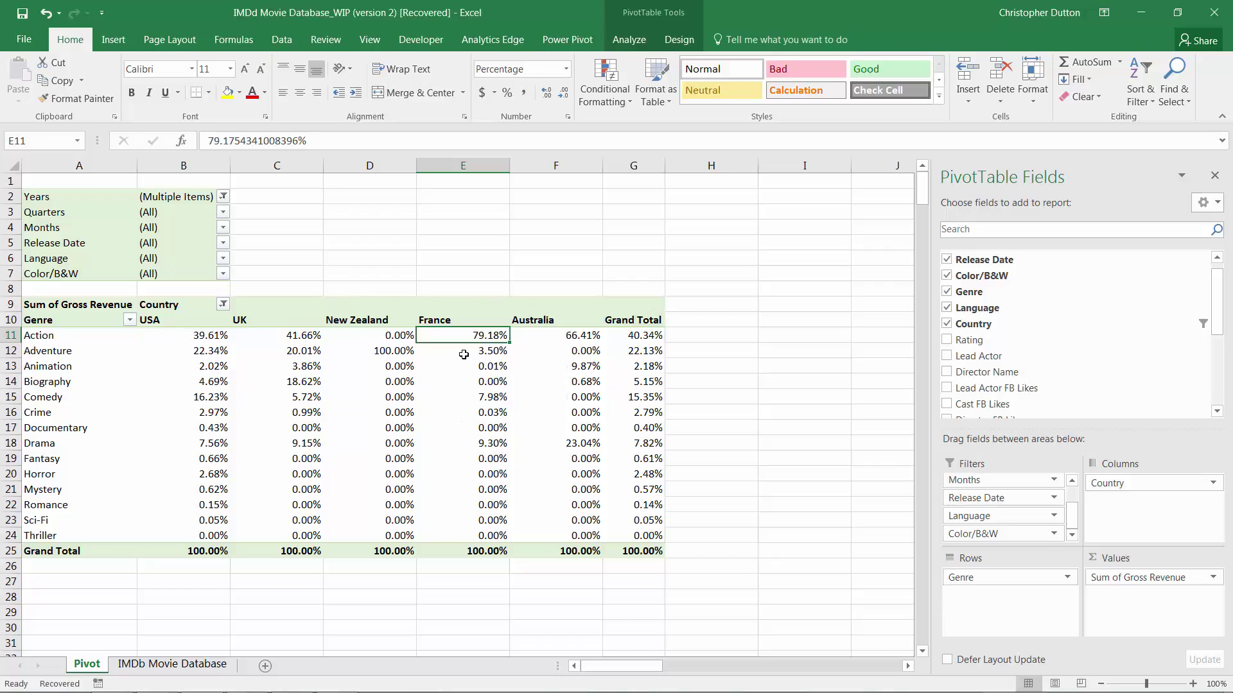
pyautogui.hotkey('ctrl', 'z')
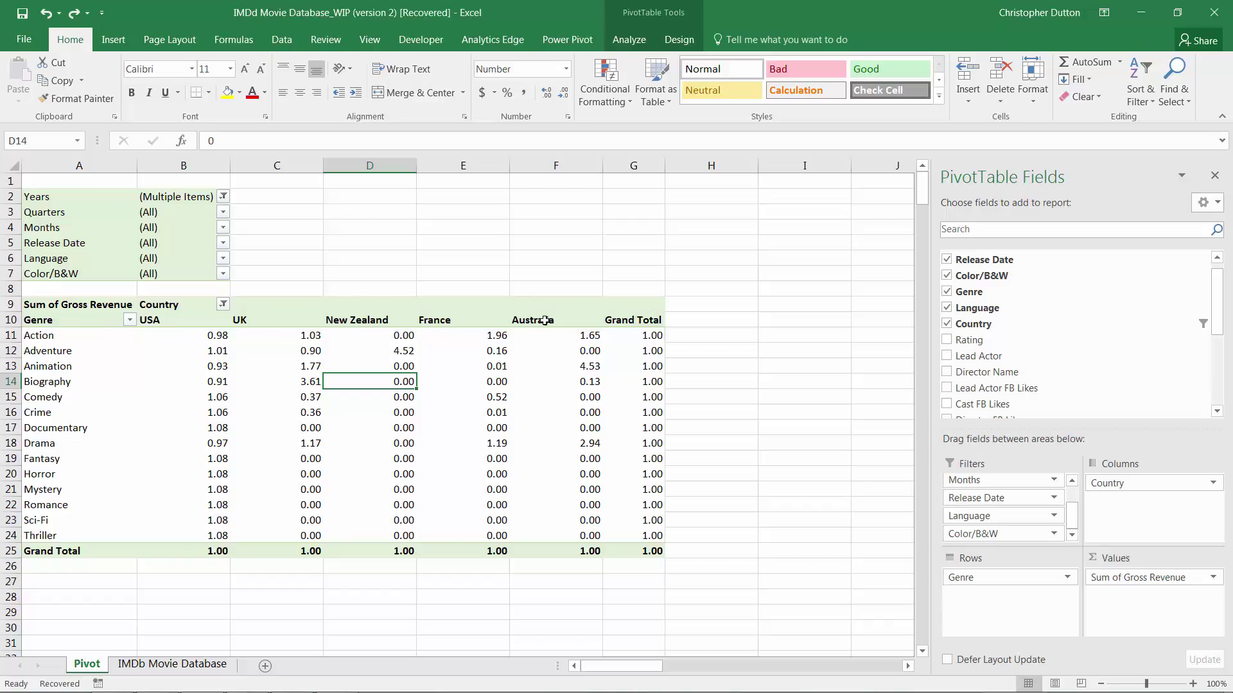
# - Insert a column before Budget on the IMDb Movie Database sheet and give it the header Test Revenue
pyautogui.click(152, 666)
pyautogui.moveTo(933, 665); pyautogui.dragTo(979, 666)
pyautogui.click(1111, 158)
pyautogui.rightClick(1111, 159)
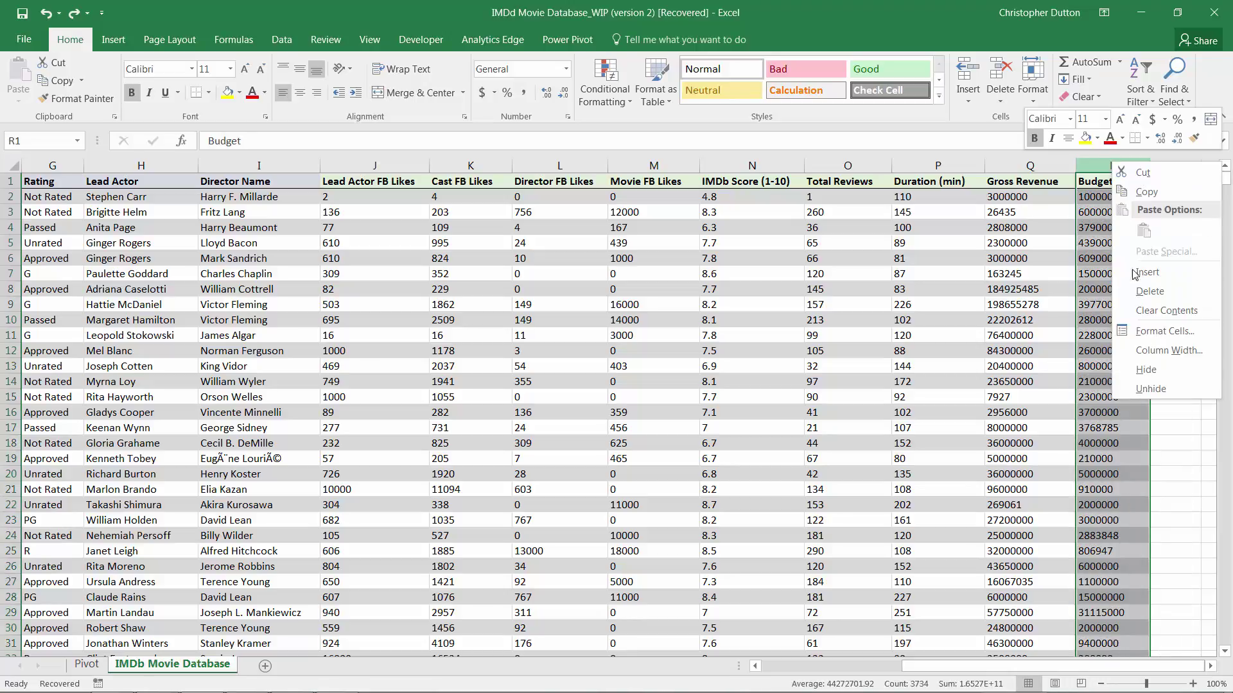
pyautogui.click(1138, 275)
pyautogui.click(1103, 180)
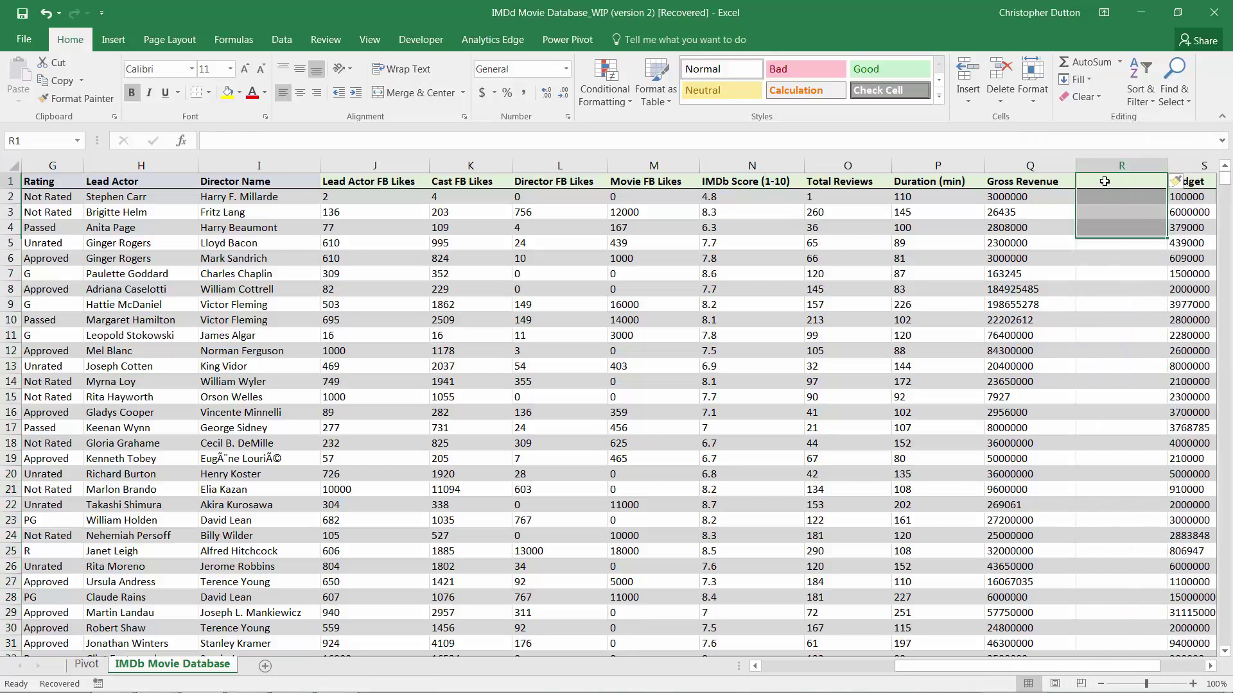
pyautogui.write('Test Revenue')
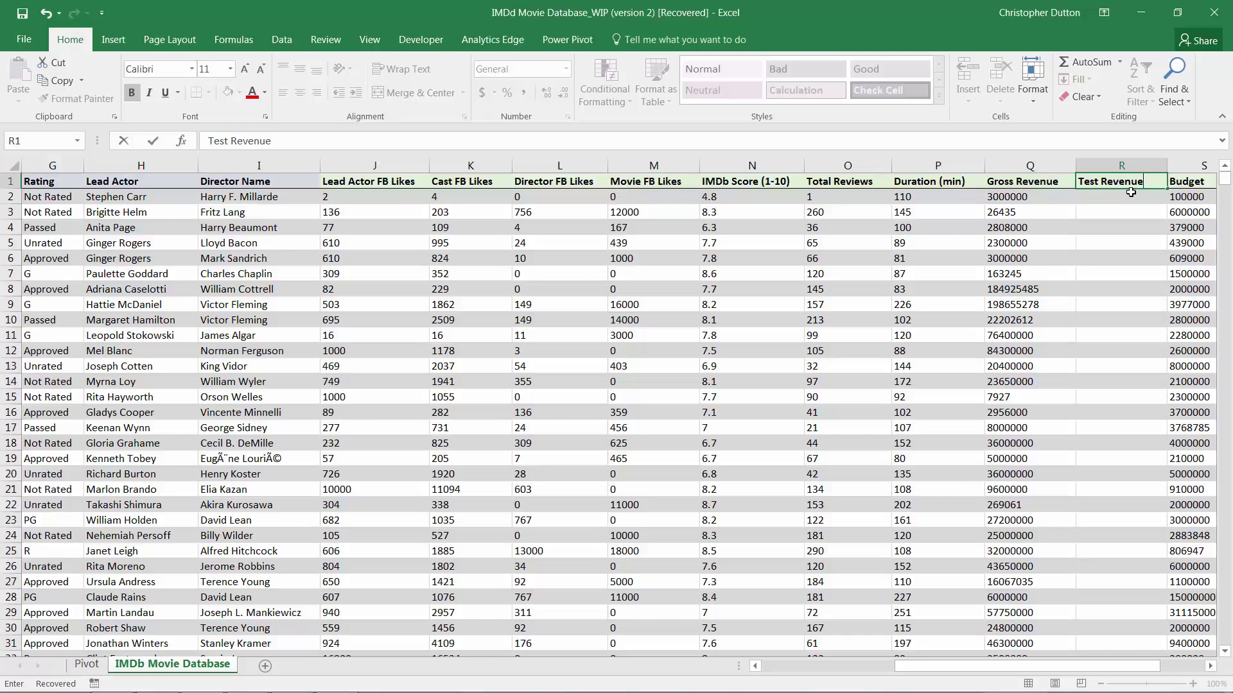
pyautogui.press('Return')
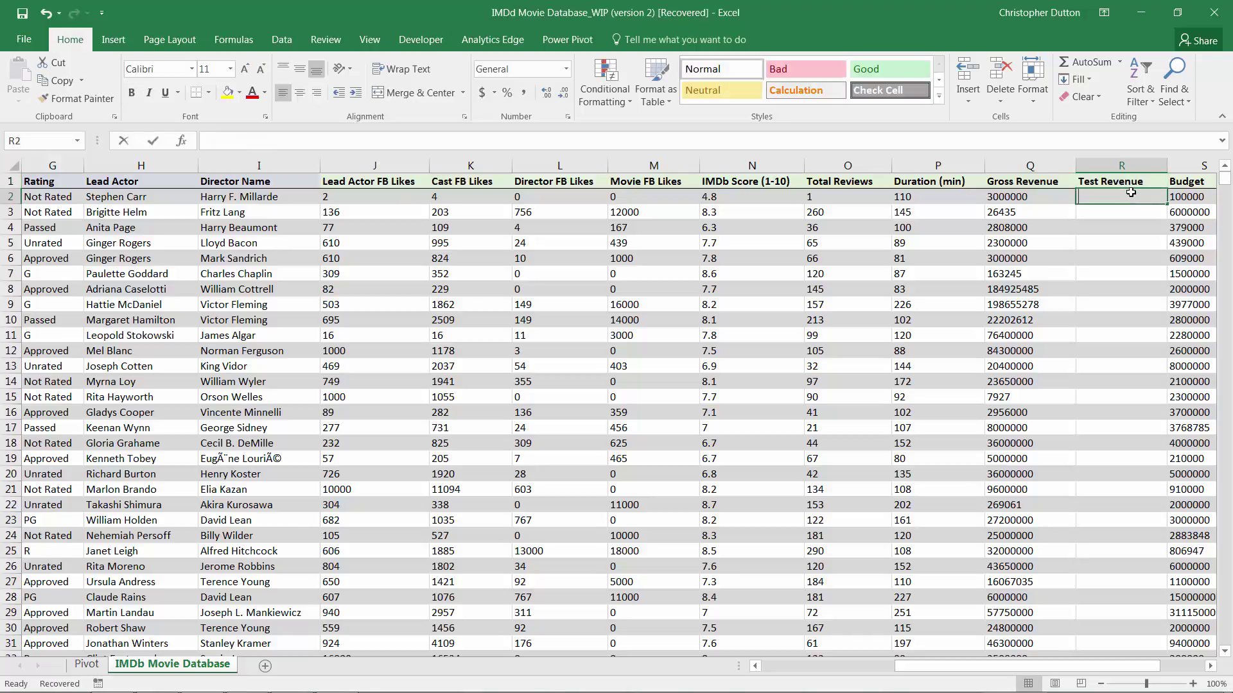
# - Enter the formula =IF(D2="Action",Q2*1.2,Q2) in the first Test Revenue cell, R2
pyautogui.write('=')
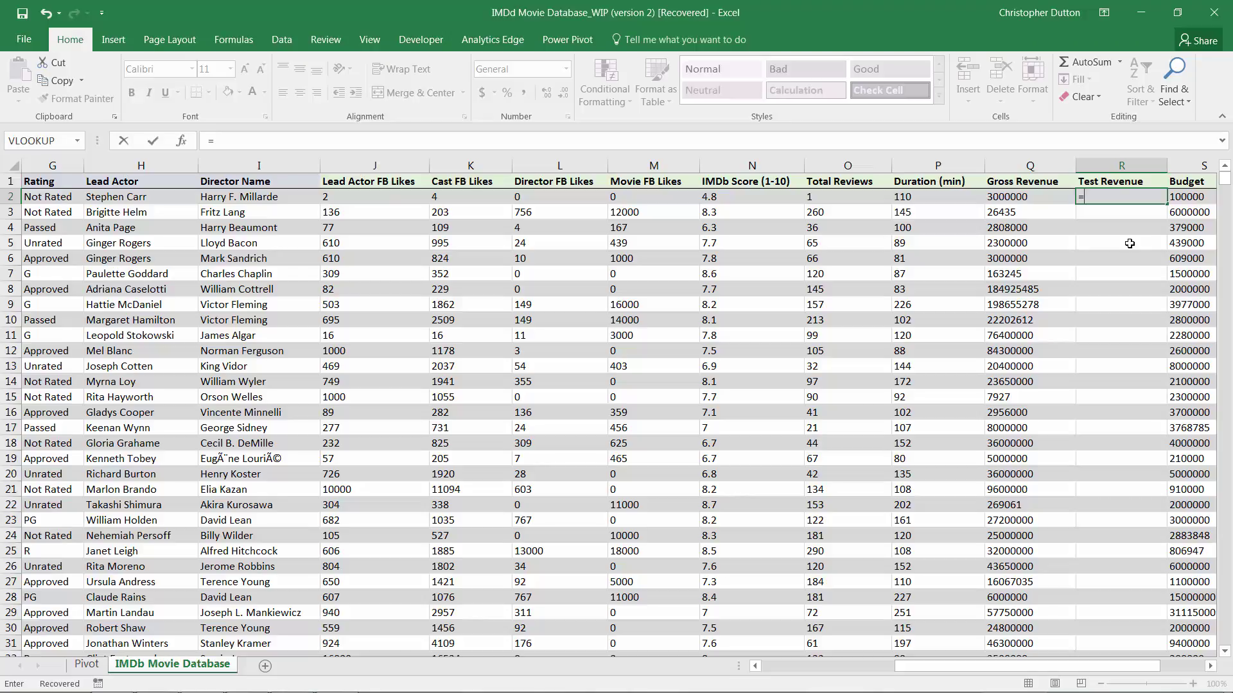
pyautogui.write('IF(')
pyautogui.press('Left')
pyautogui.press('Left')
pyautogui.press('Left')
pyautogui.press('Left')
pyautogui.press('Left')
pyautogui.press('Left')
pyautogui.press('Left')
pyautogui.press('Left')
pyautogui.press('Left')
pyautogui.press('Left')
pyautogui.press('Left')
pyautogui.press('Left')
pyautogui.press('Left')
pyautogui.press('Left')
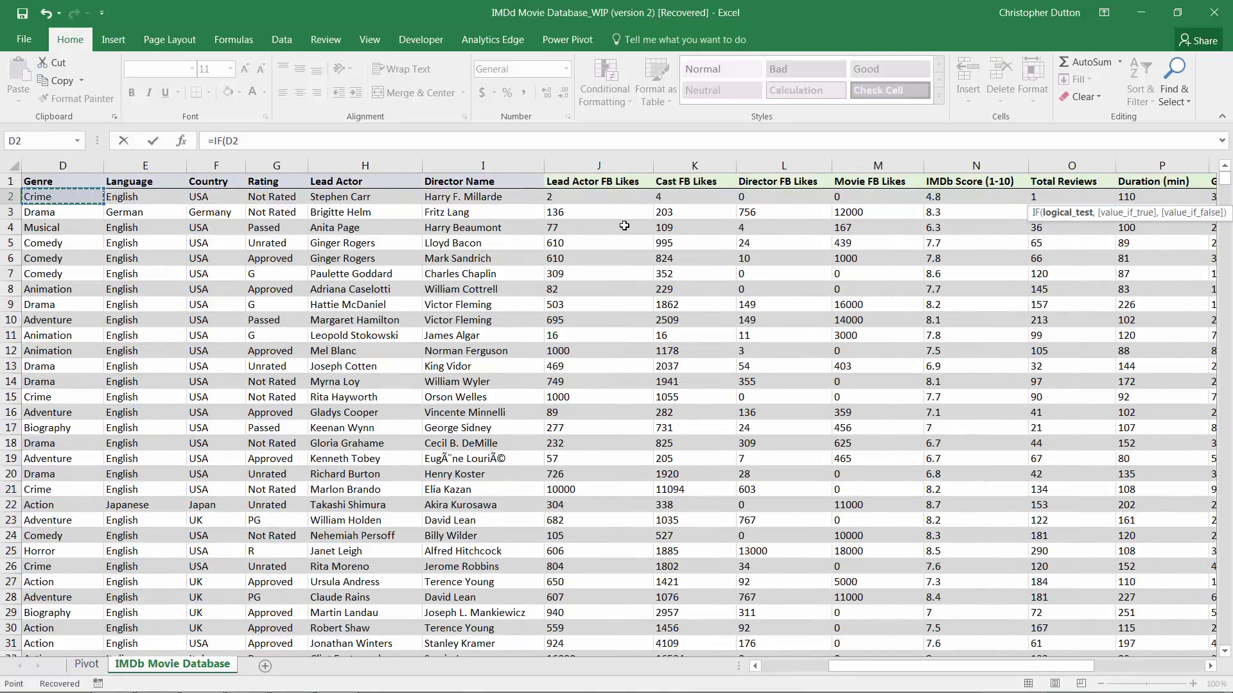
pyautogui.write('="Action",')
pyautogui.moveTo(938, 665); pyautogui.dragTo(1082, 668)
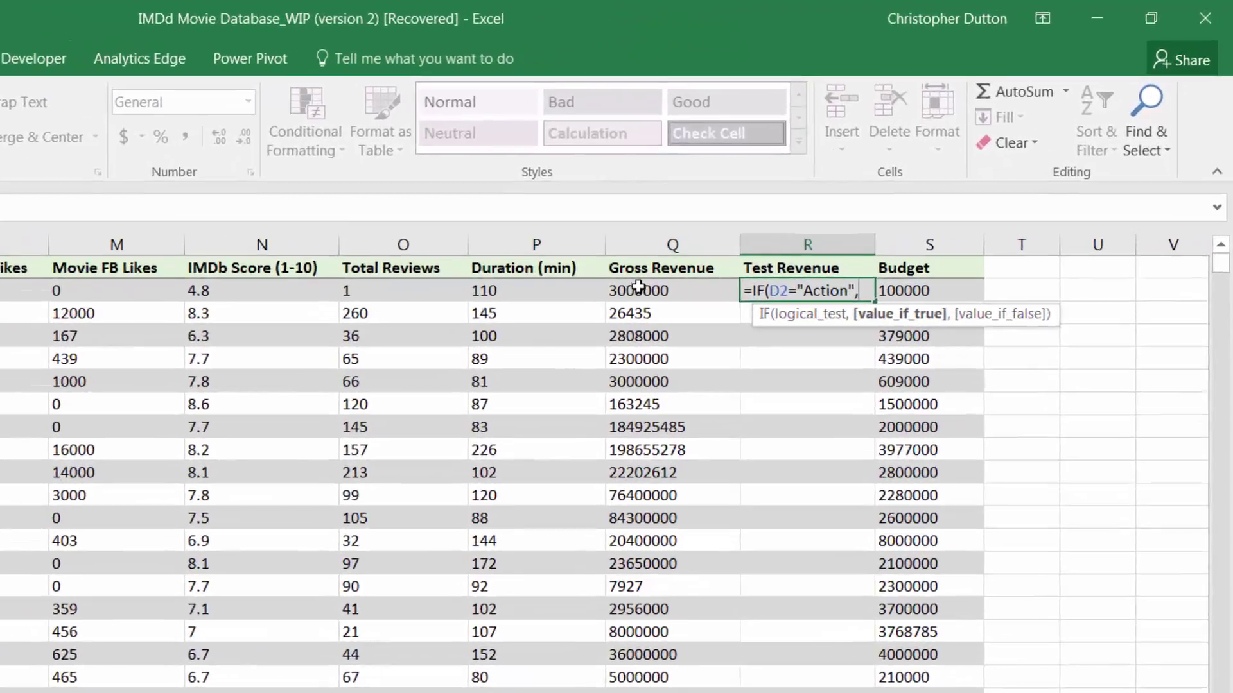
pyautogui.click(829, 194)
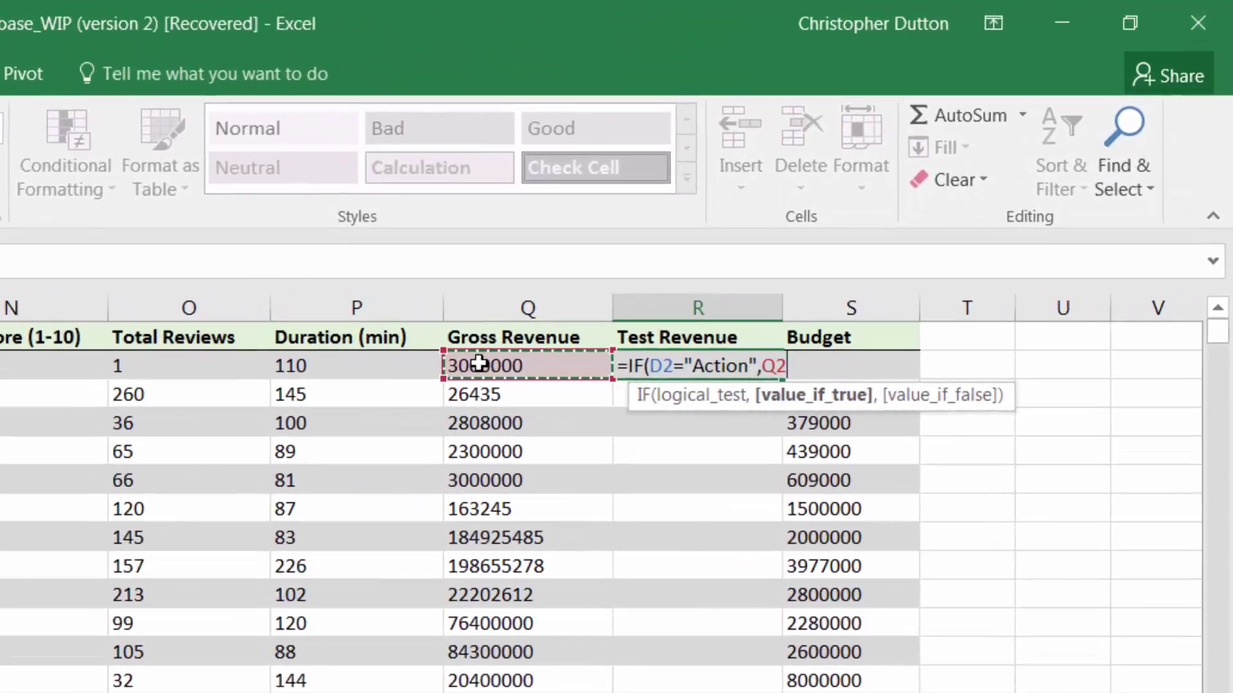
pyautogui.write('*1.2')
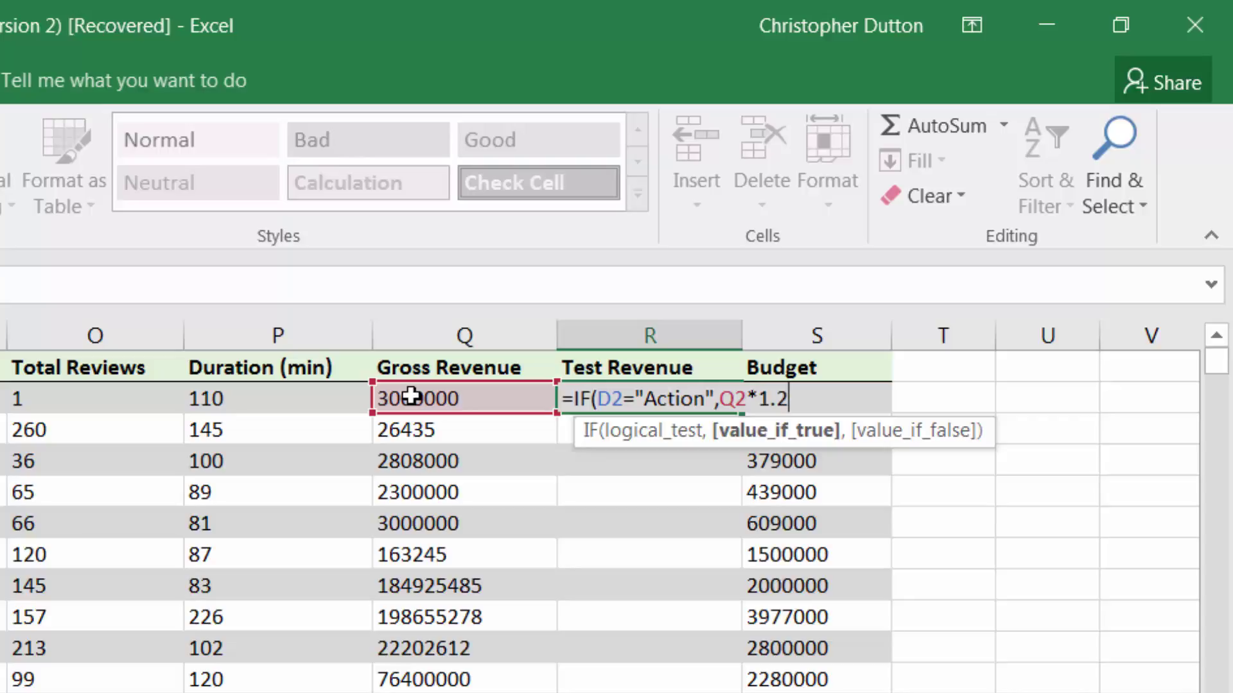
pyautogui.write(',')
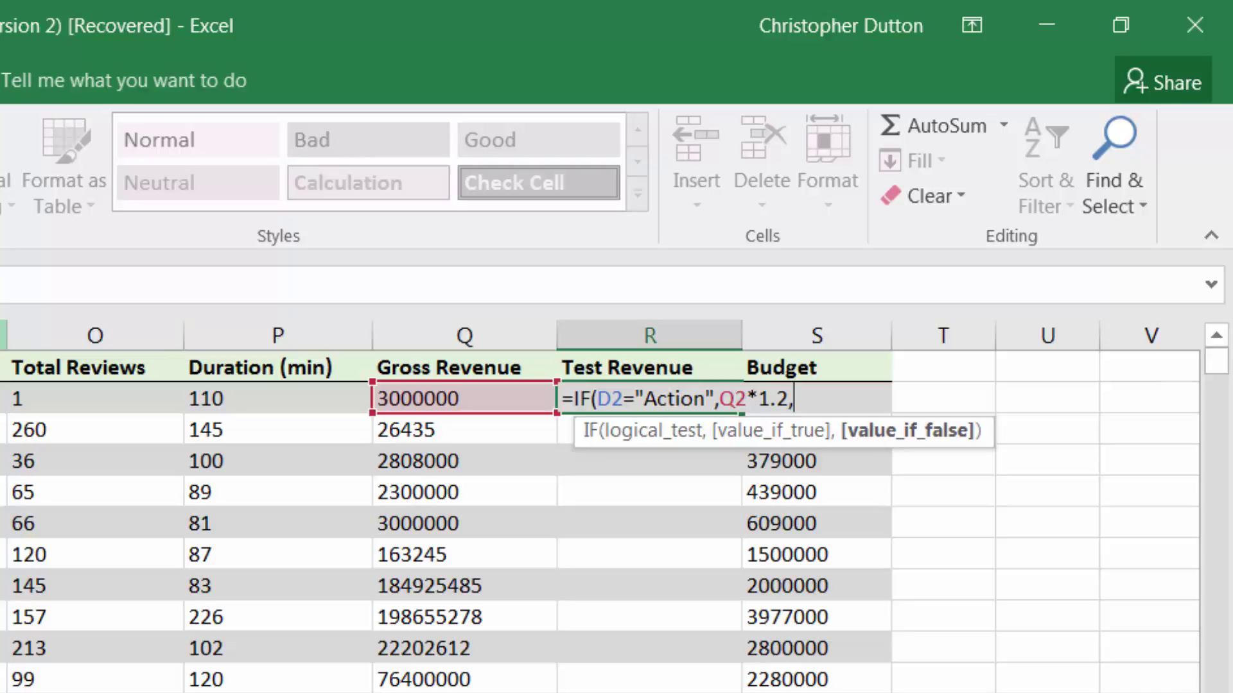
pyautogui.click(428, 402)
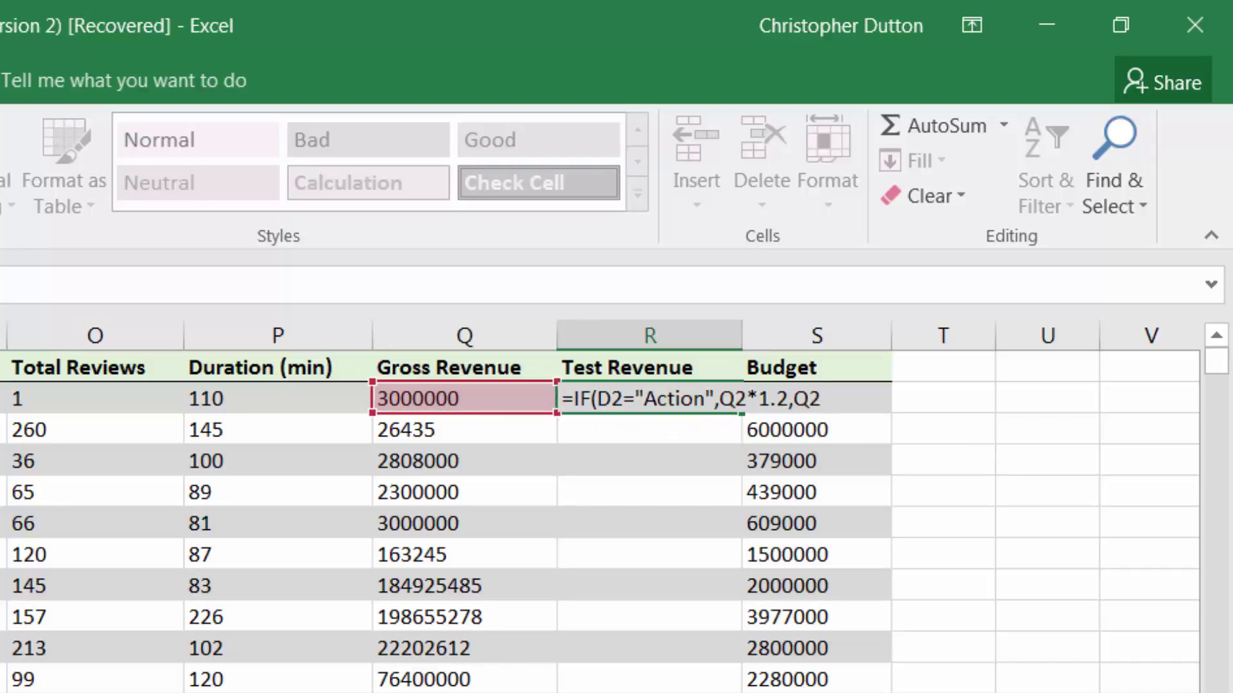
pyautogui.press('Return')
# - Fill the R2 formula down the Test Revenue column and compare its results with Gross Revenue in rows 472 and 474
pyautogui.click(739, 411)
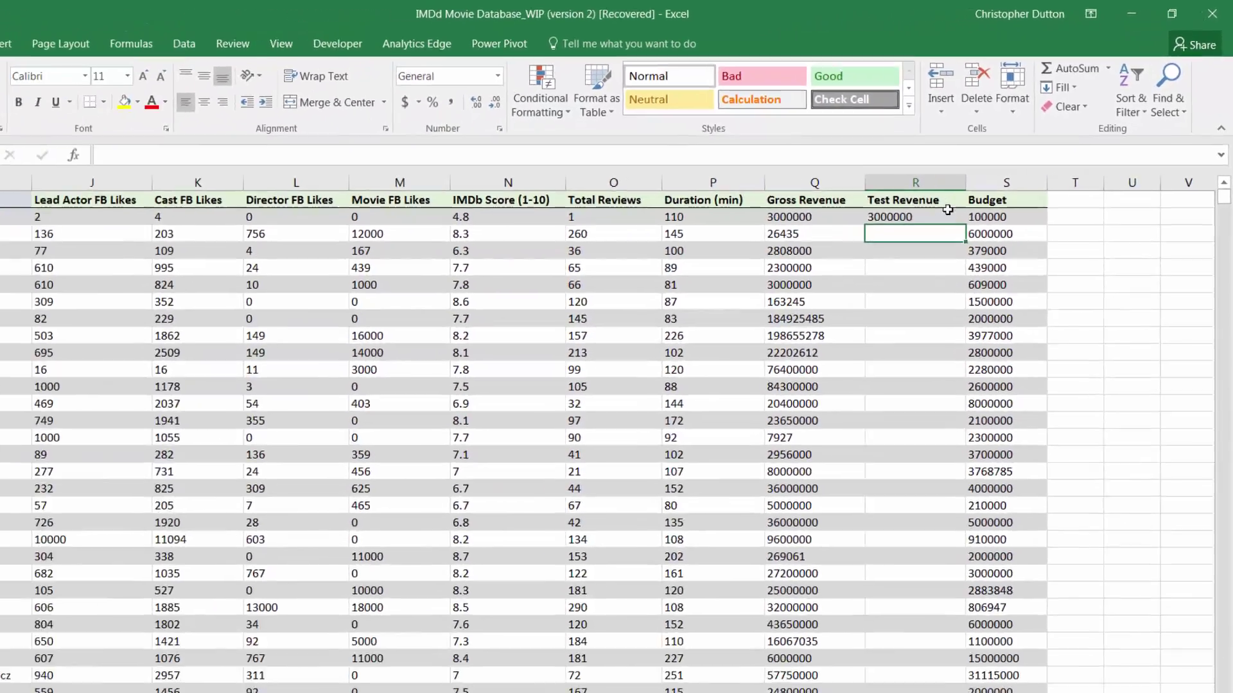
pyautogui.doubleClick(989, 205)
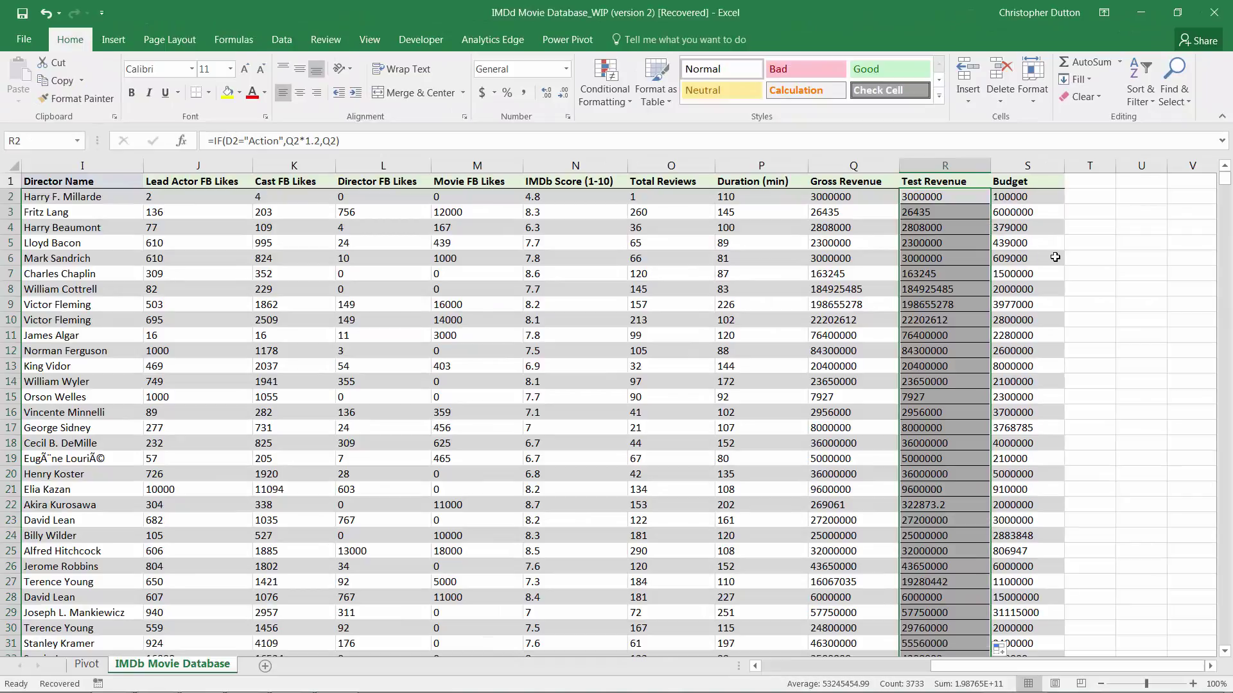
pyautogui.moveTo(1228, 179); pyautogui.dragTo(1228, 236)
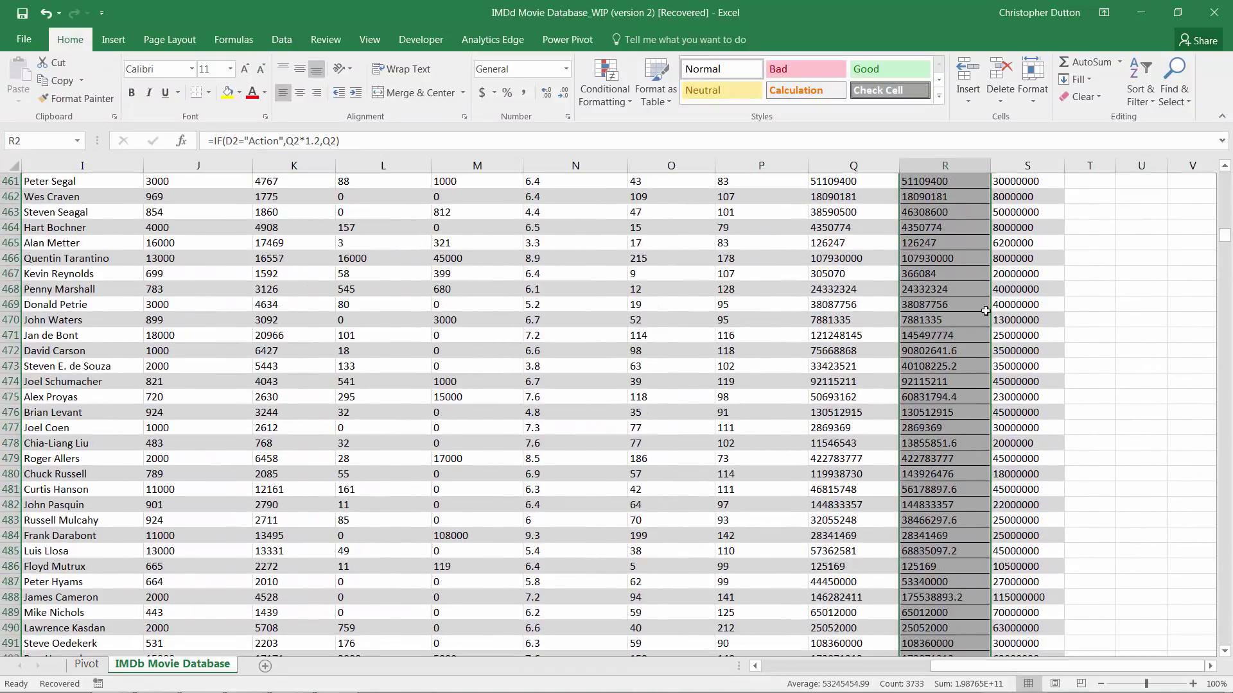
pyautogui.click(842, 350)
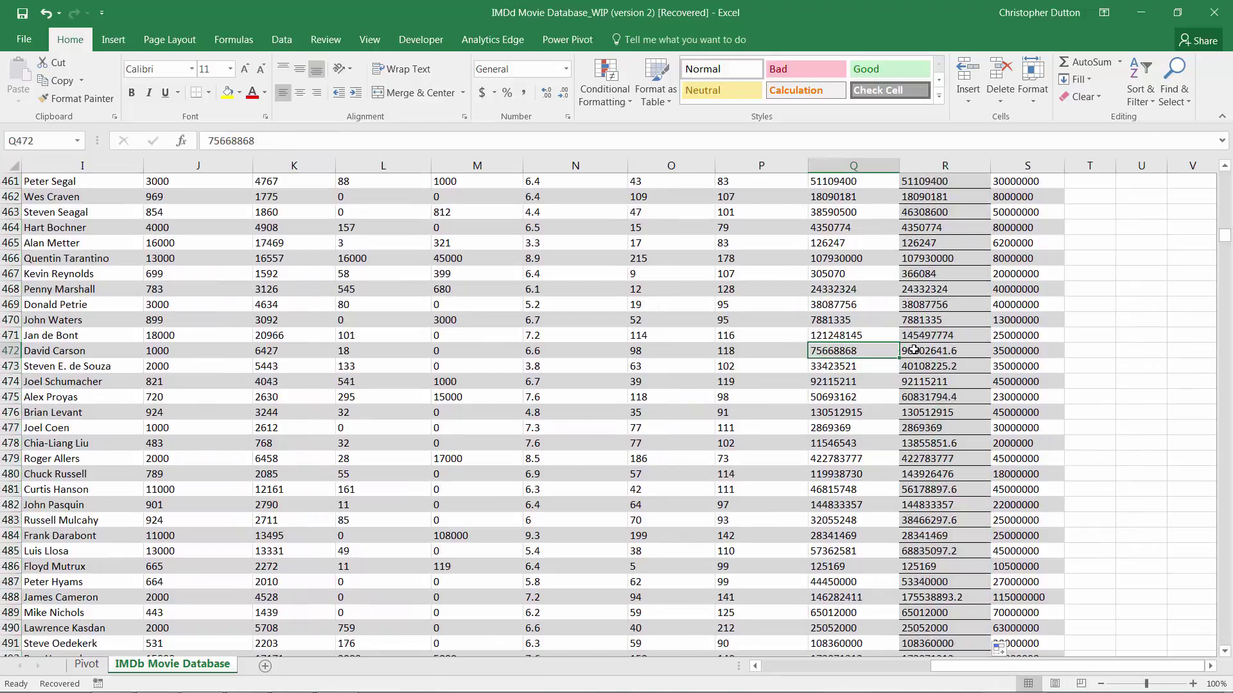
pyautogui.click(963, 355)
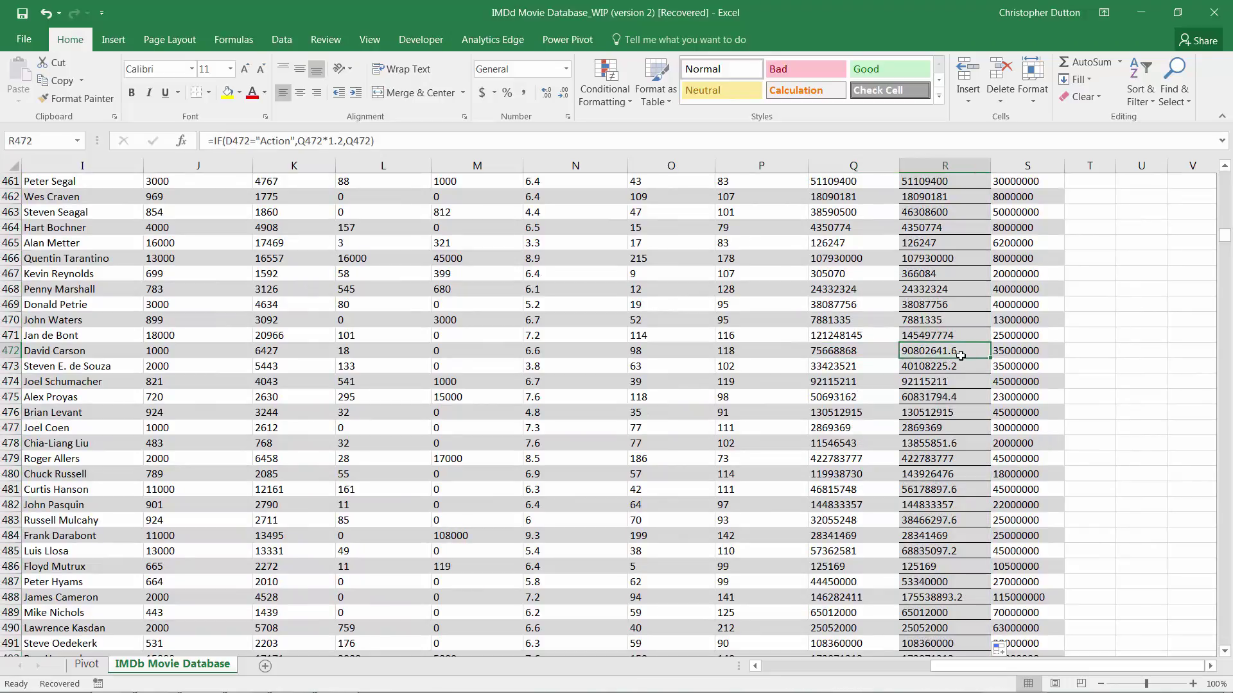
pyautogui.click(858, 382)
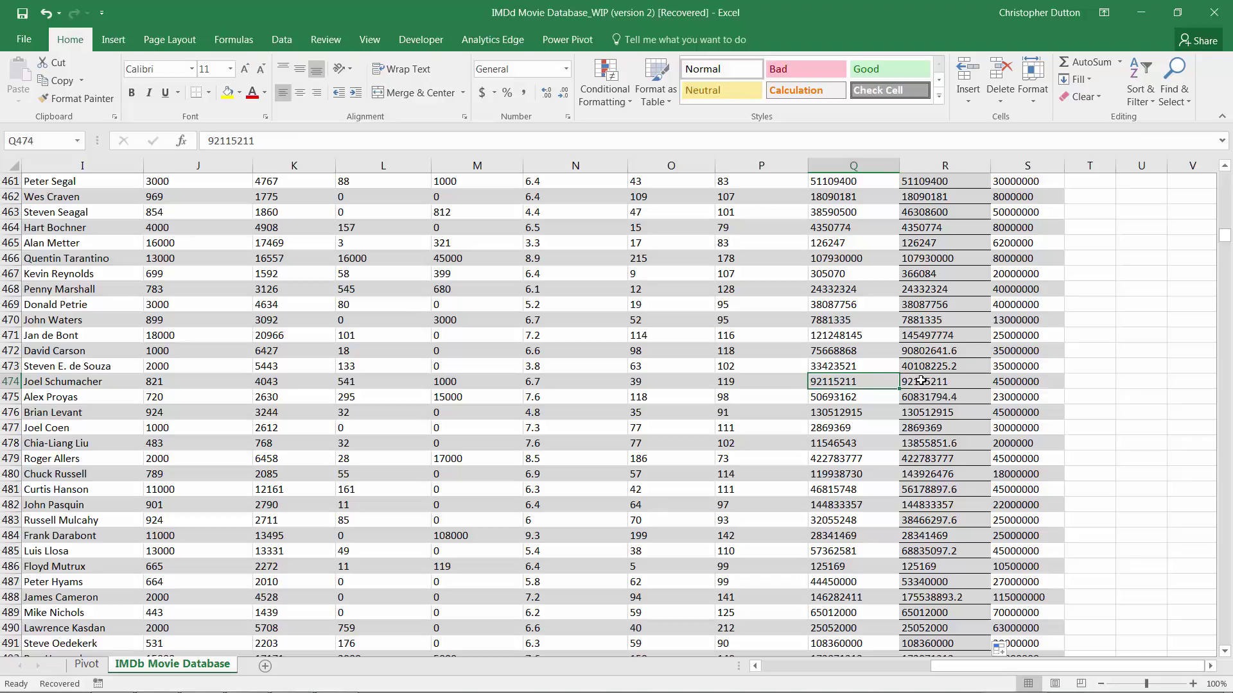
# - Refresh the PivotTable on the Pivot sheet and find the Test Revenue field among its available fields
pyautogui.click(87, 665)
pyautogui.click(629, 39)
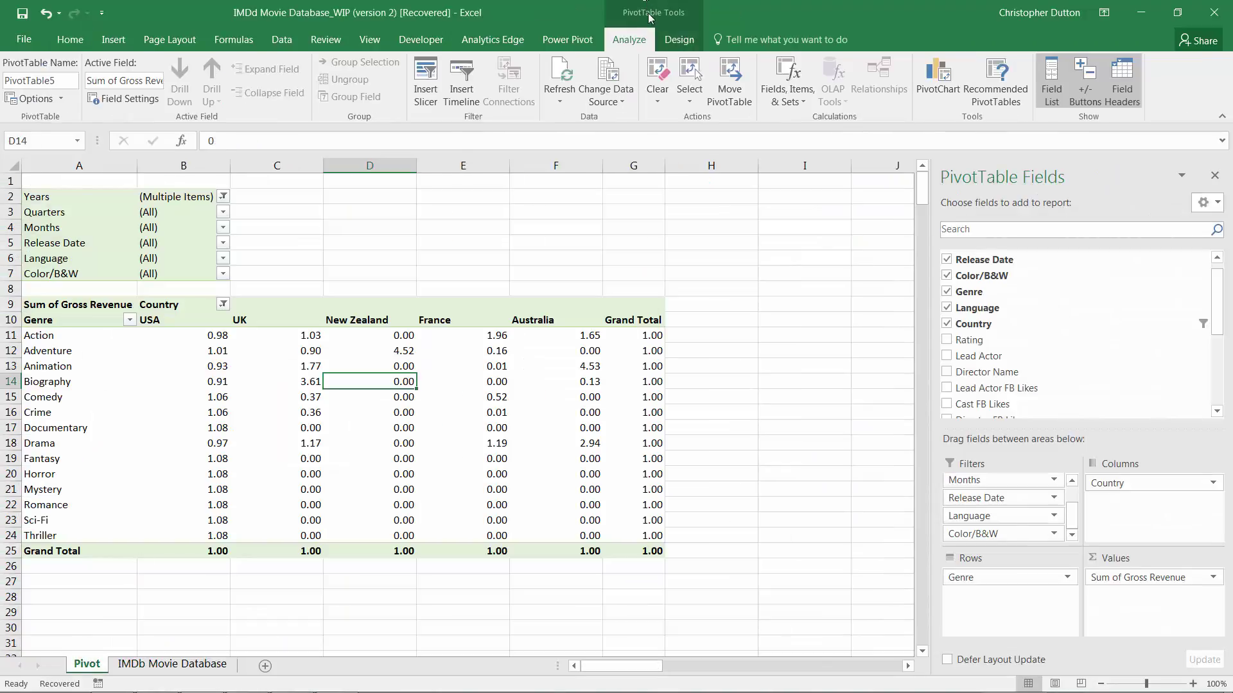
pyautogui.moveTo(1213, 314); pyautogui.dragTo(1212, 386)
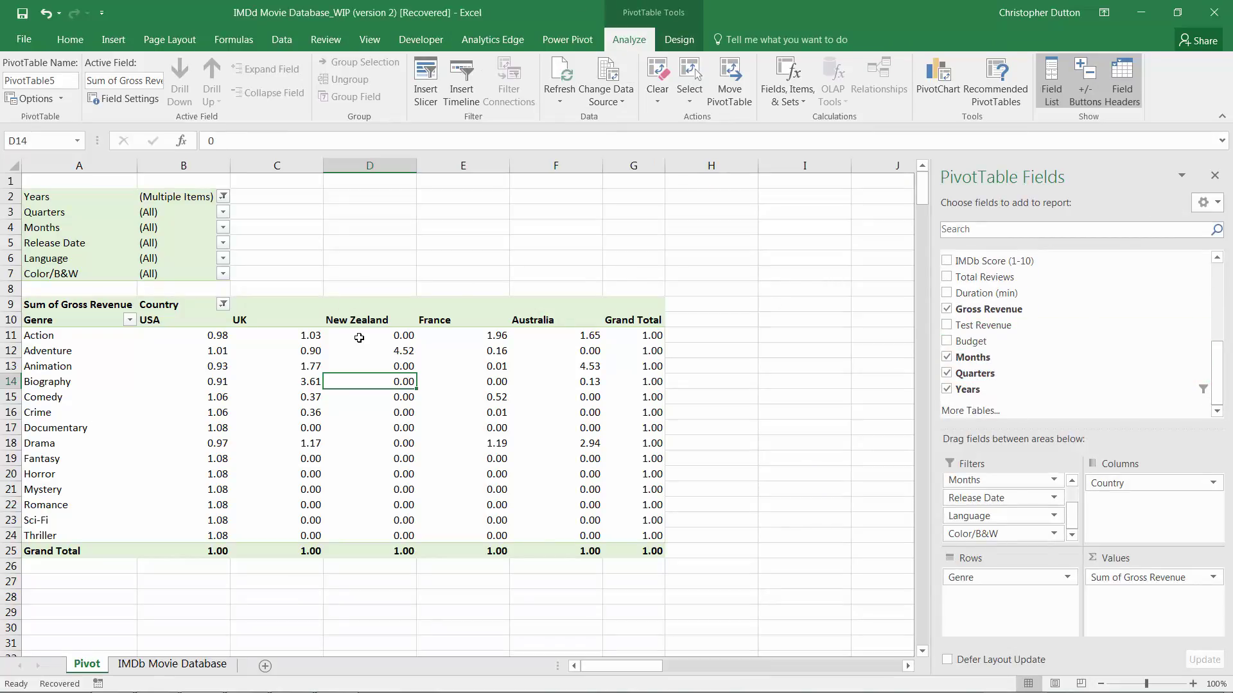
# - Switch the PivotTable's gross revenue values from Index to No Calculation
pyautogui.rightClick(345, 380)
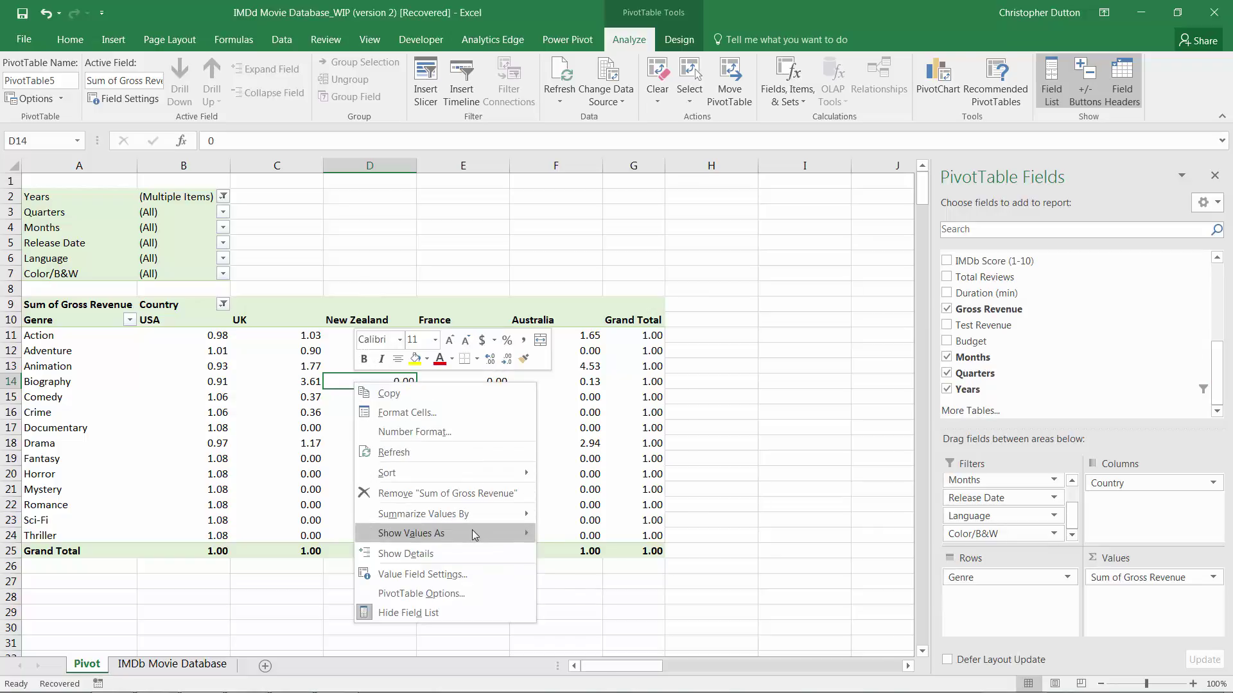
pyautogui.moveTo(507, 532)
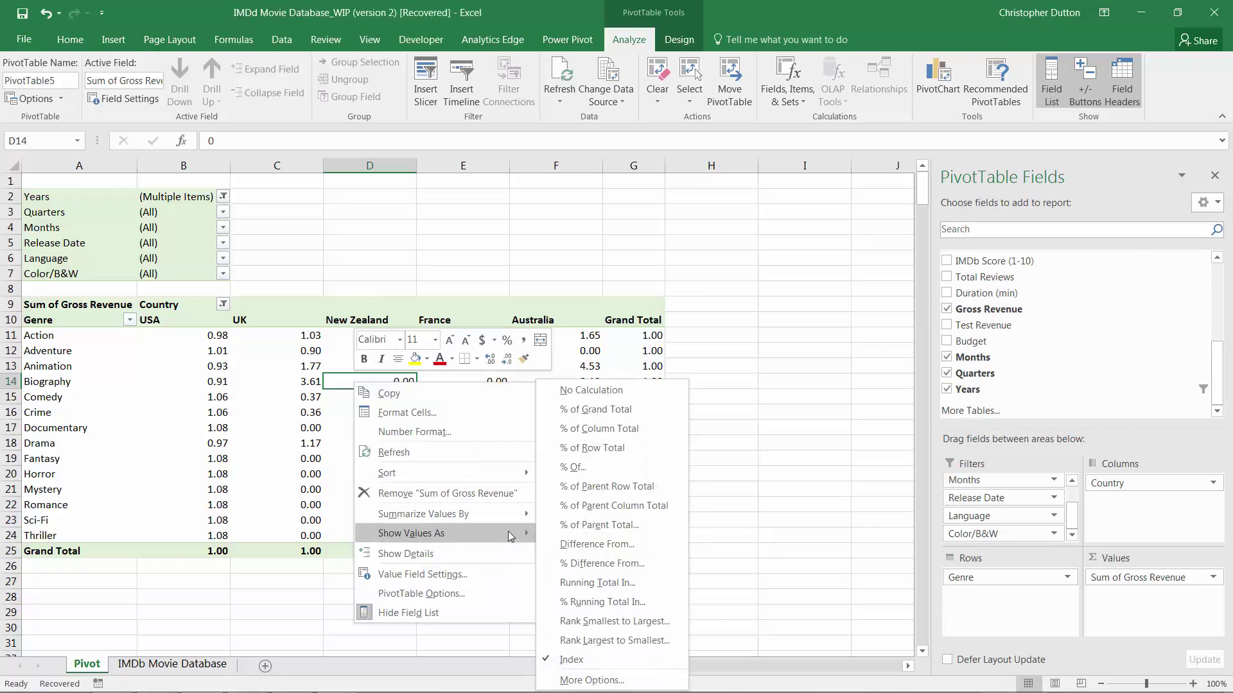
pyautogui.click(604, 393)
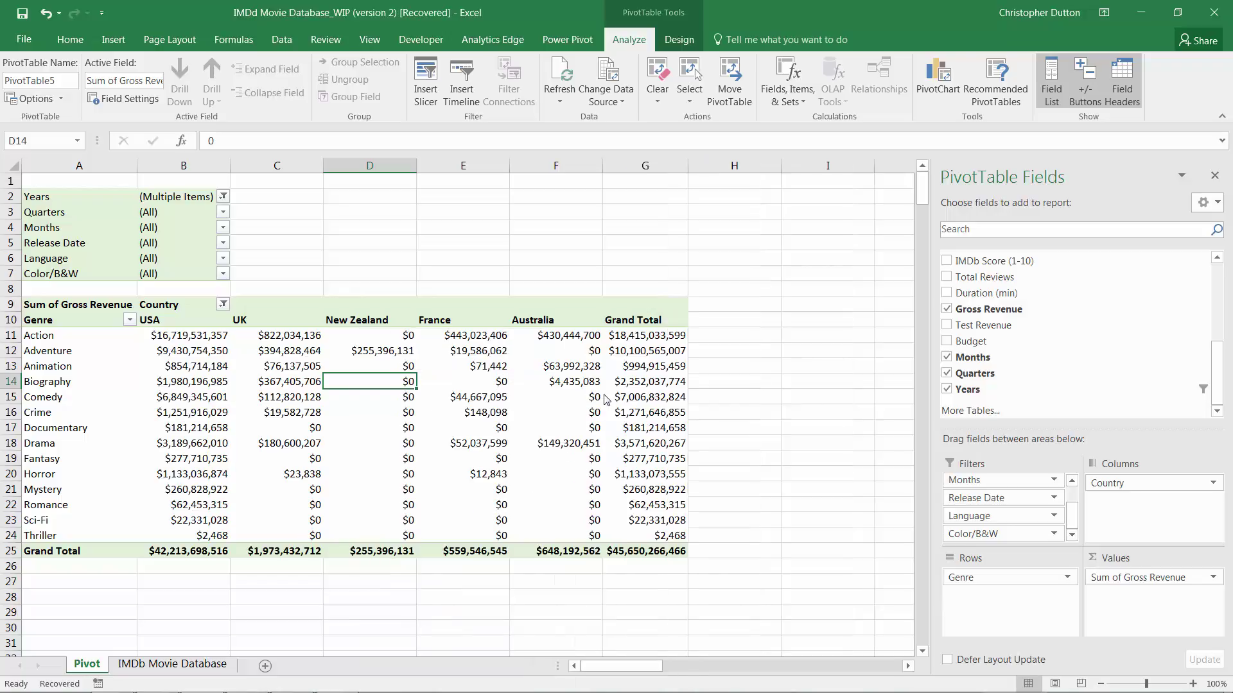
# - Copy the PivotTable range from the Genre header through the Grand Total row and paste it into cell A1 of a new sheet
pyautogui.moveTo(46, 319); pyautogui.dragTo(639, 554)
pyautogui.hotkey('ctrl', 'c')
pyautogui.click(265, 666)
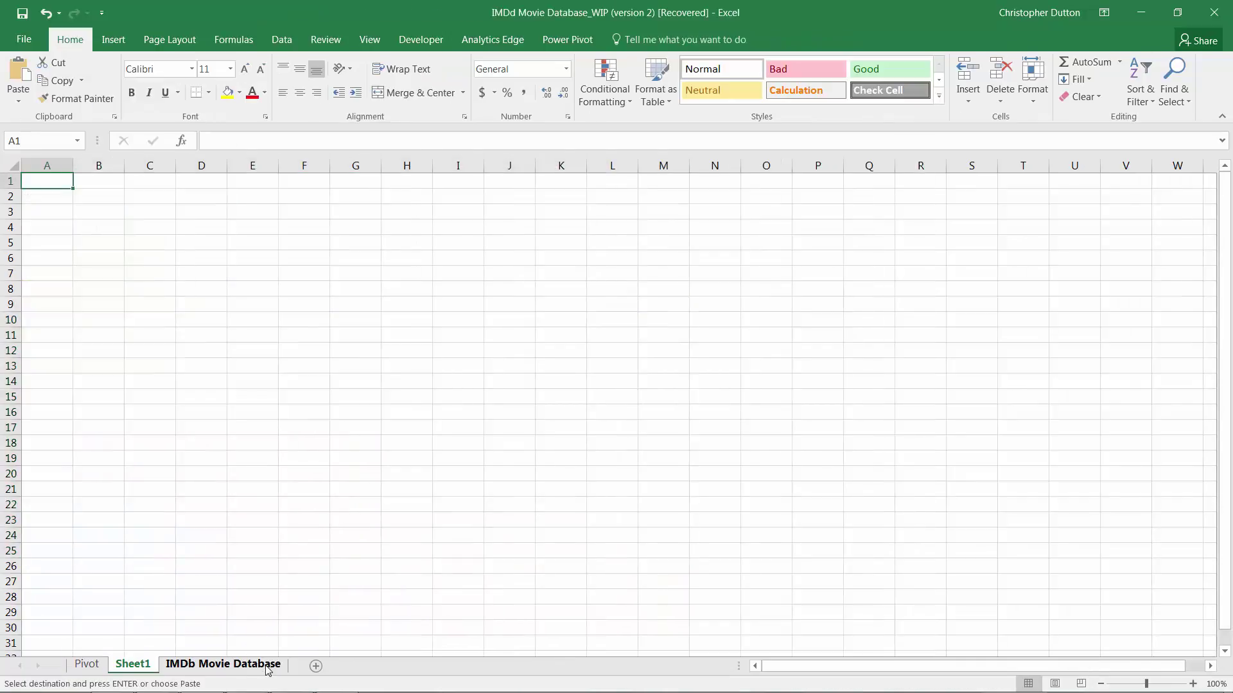
pyautogui.hotkey('ctrl', 'v')
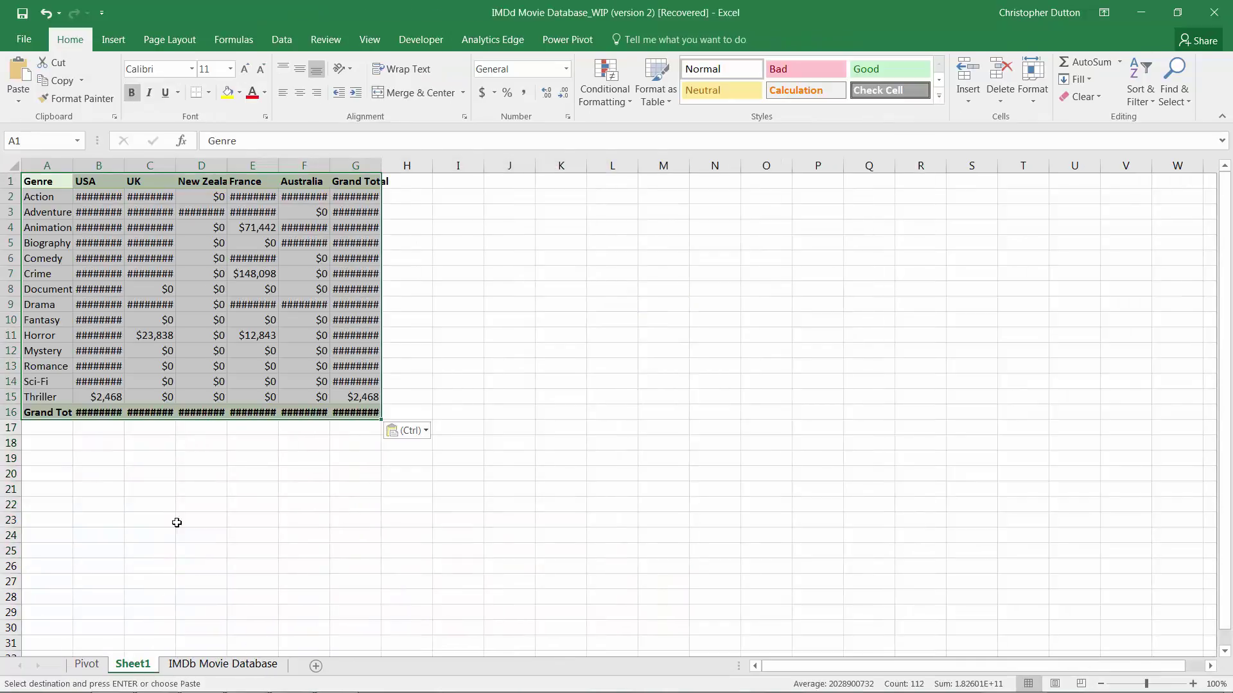
# - Fit the widths of columns B through G to the pasted revenue figures and review the genre and country values
pyautogui.click(99, 165)
pyautogui.keyDown('shift'); pyautogui.click(363, 165); pyautogui.keyUp('shift')
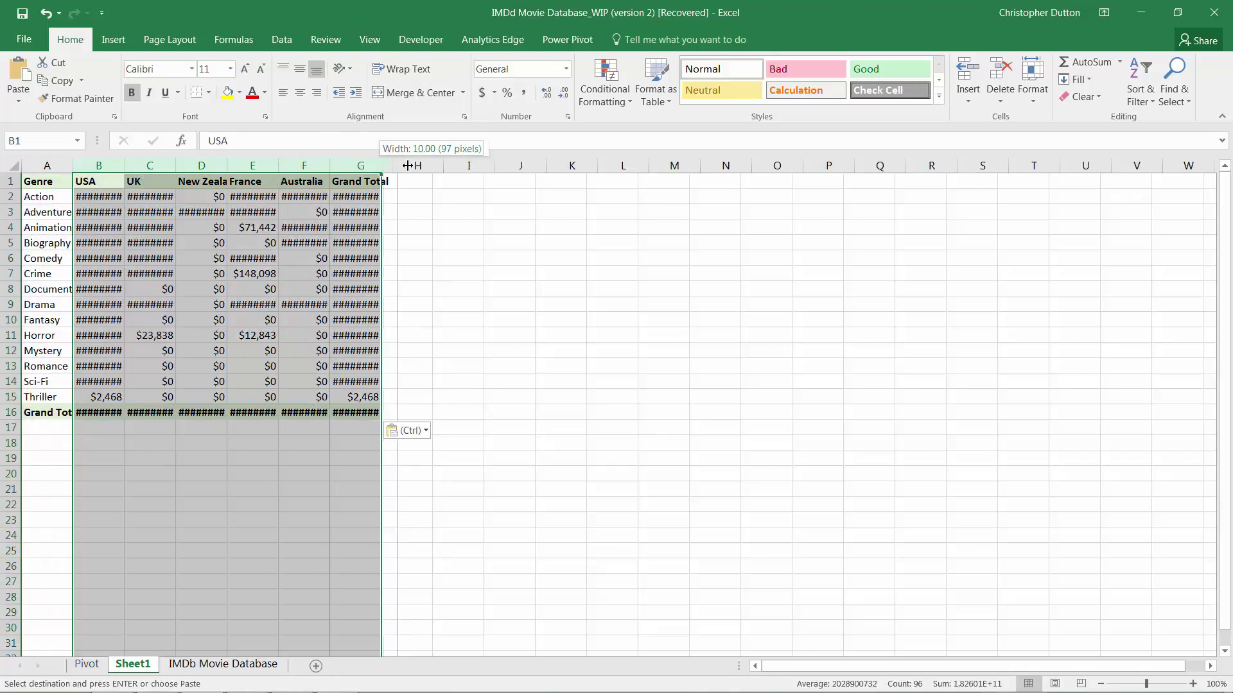
pyautogui.doubleClick(381, 165)
pyautogui.moveTo(145, 196); pyautogui.dragTo(283, 382)
pyautogui.click(286, 212)
pyautogui.click(199, 275)
pyautogui.click(535, 244)
pyautogui.click(536, 319)
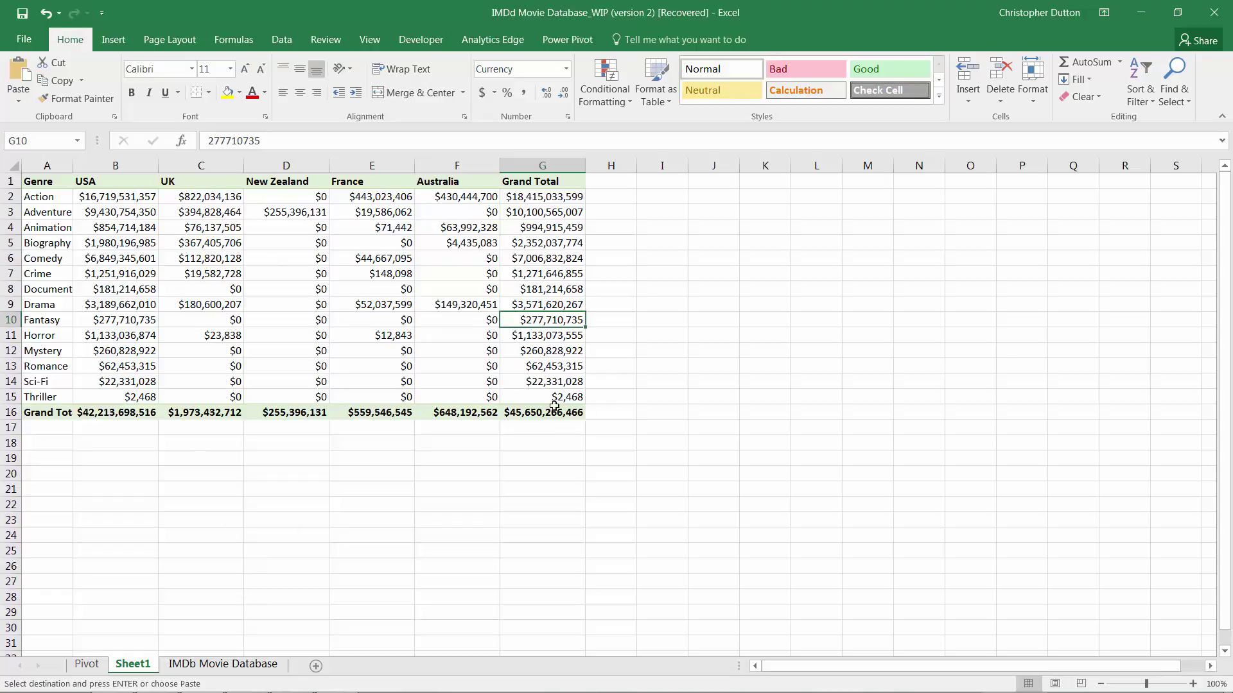
# - Clear the copy selection on the Pivot sheet and replace Gross Revenue with Test Revenue as the PivotTable's value field
pyautogui.click(87, 664)
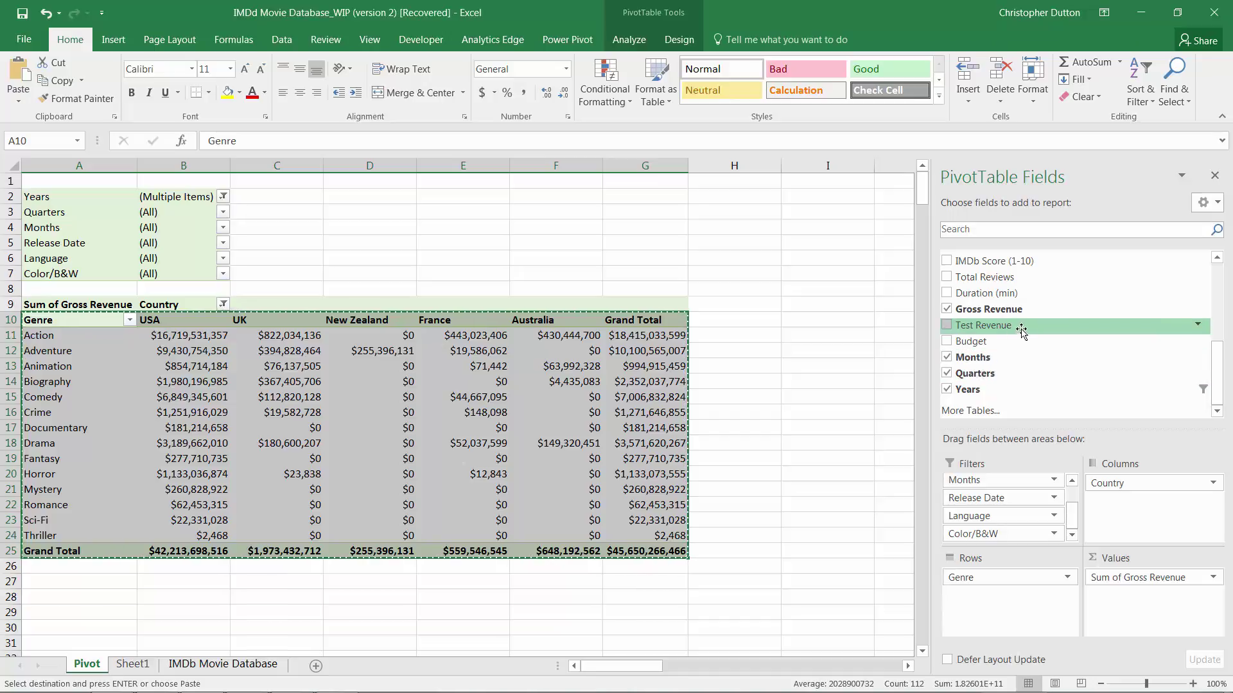
pyautogui.click(462, 381)
pyautogui.press('Escape')
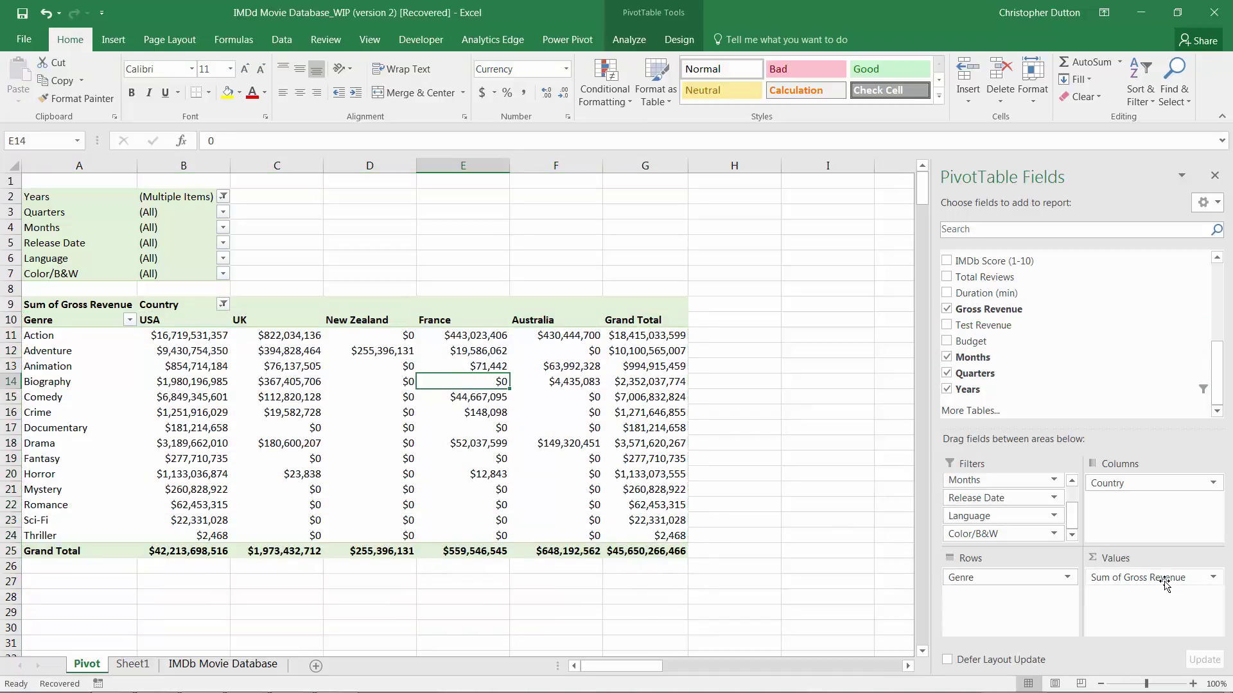
pyautogui.moveTo(1166, 585); pyautogui.dragTo(1053, 376)
pyautogui.moveTo(982, 325); pyautogui.dragTo(1130, 584)
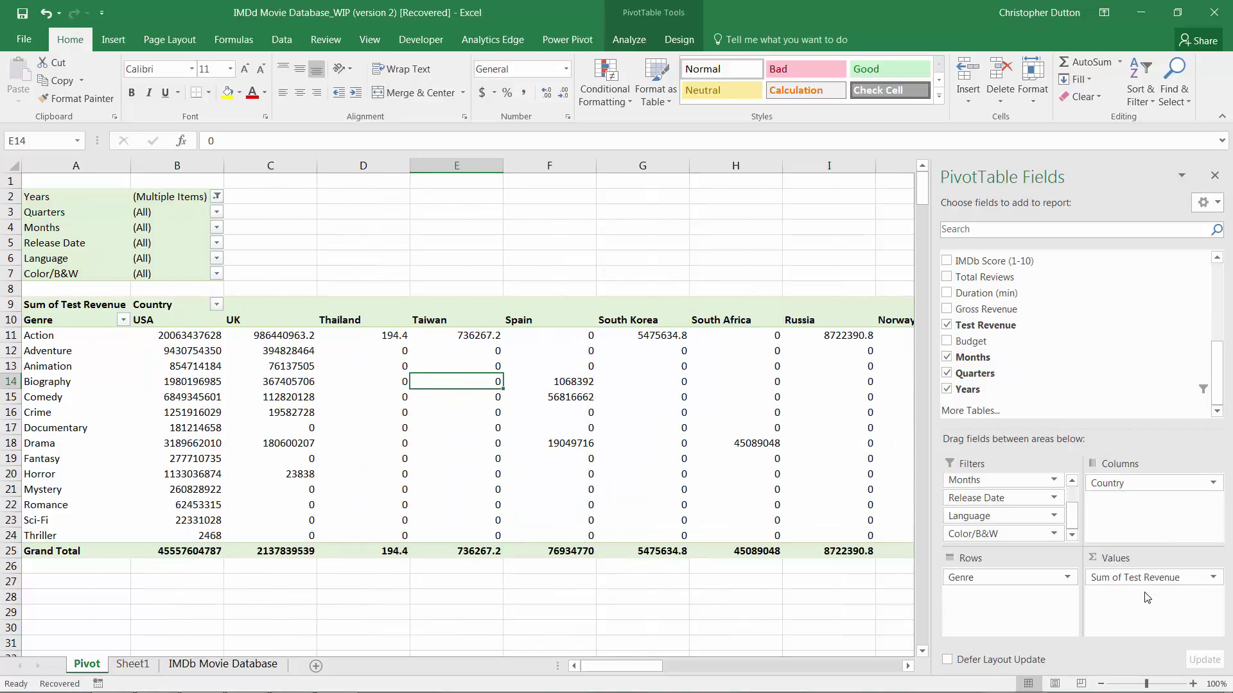
# - Apply the Currency number format to the PivotTable's Test Revenue values
pyautogui.rightClick(220, 351)
pyautogui.click(221, 401)
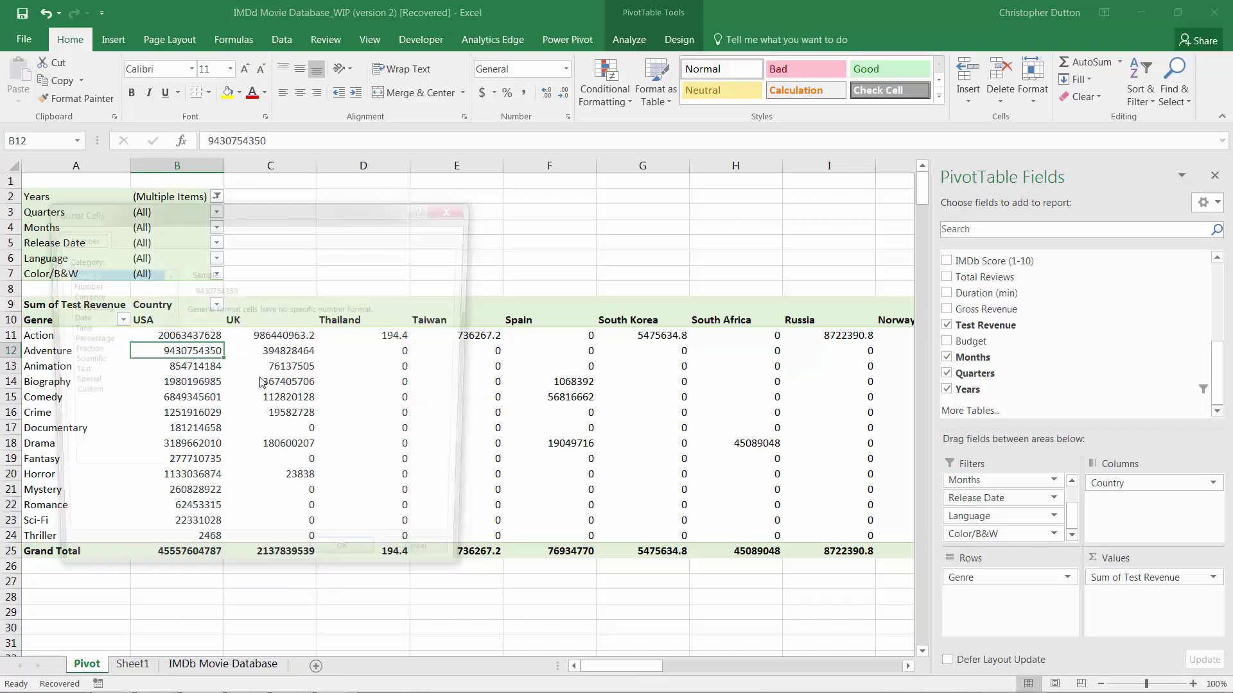
pyautogui.click(78, 297)
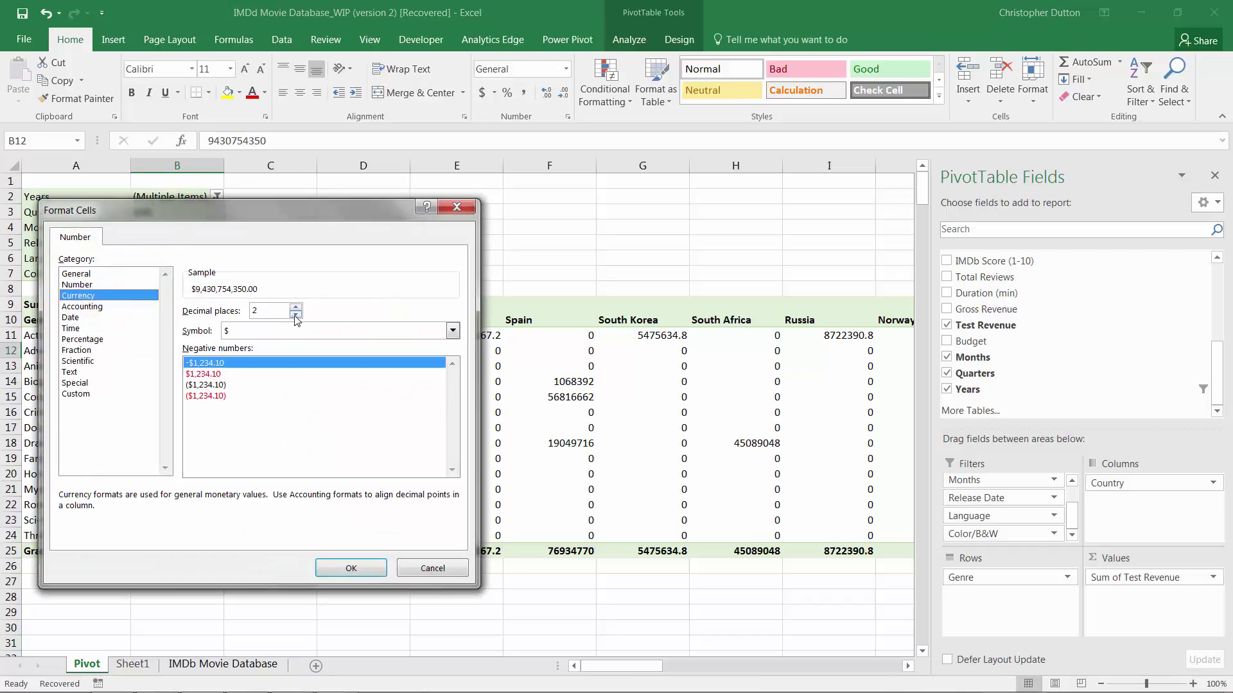
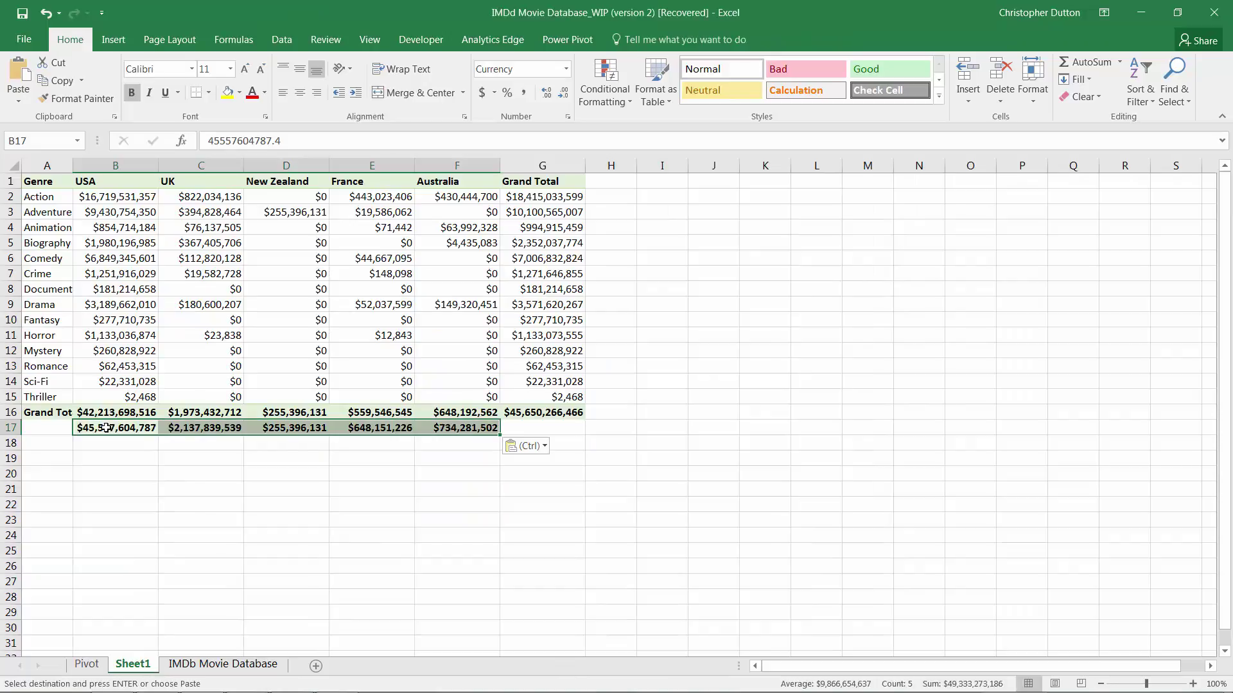
# - Enter the formula =(B17-B16)/B16 in cell B18 of Sheet1 to calculate the USA revenue change
pyautogui.click(100, 443)
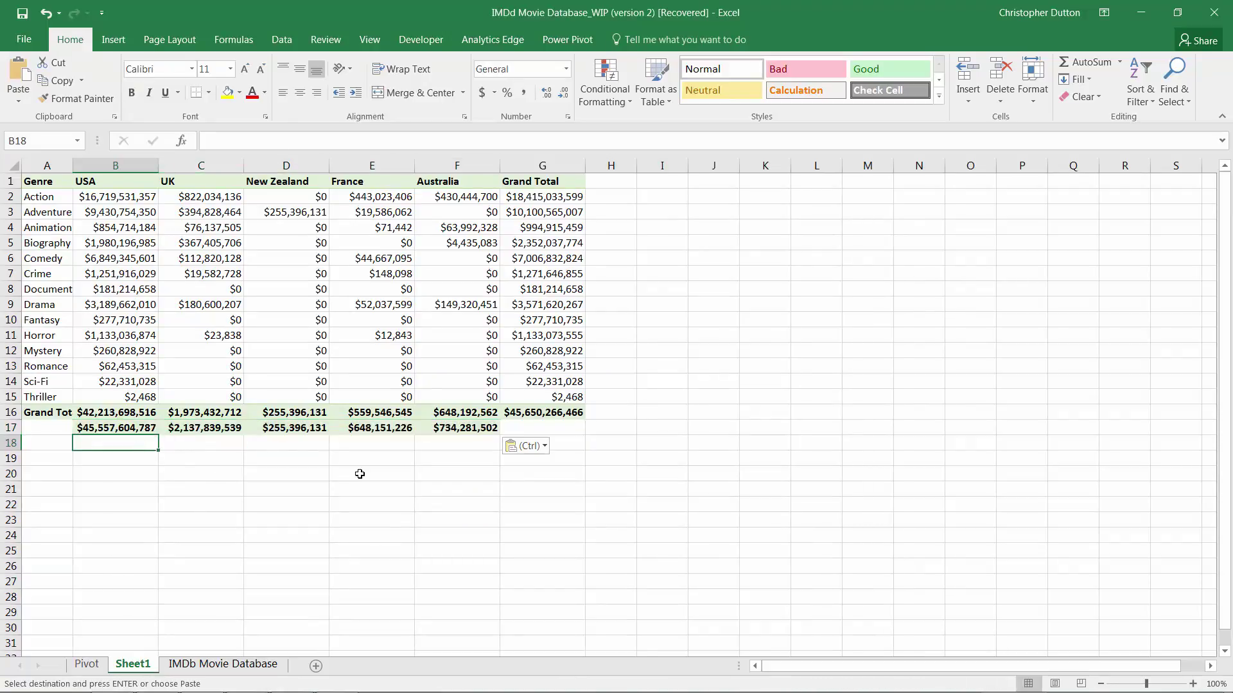
pyautogui.write('=')
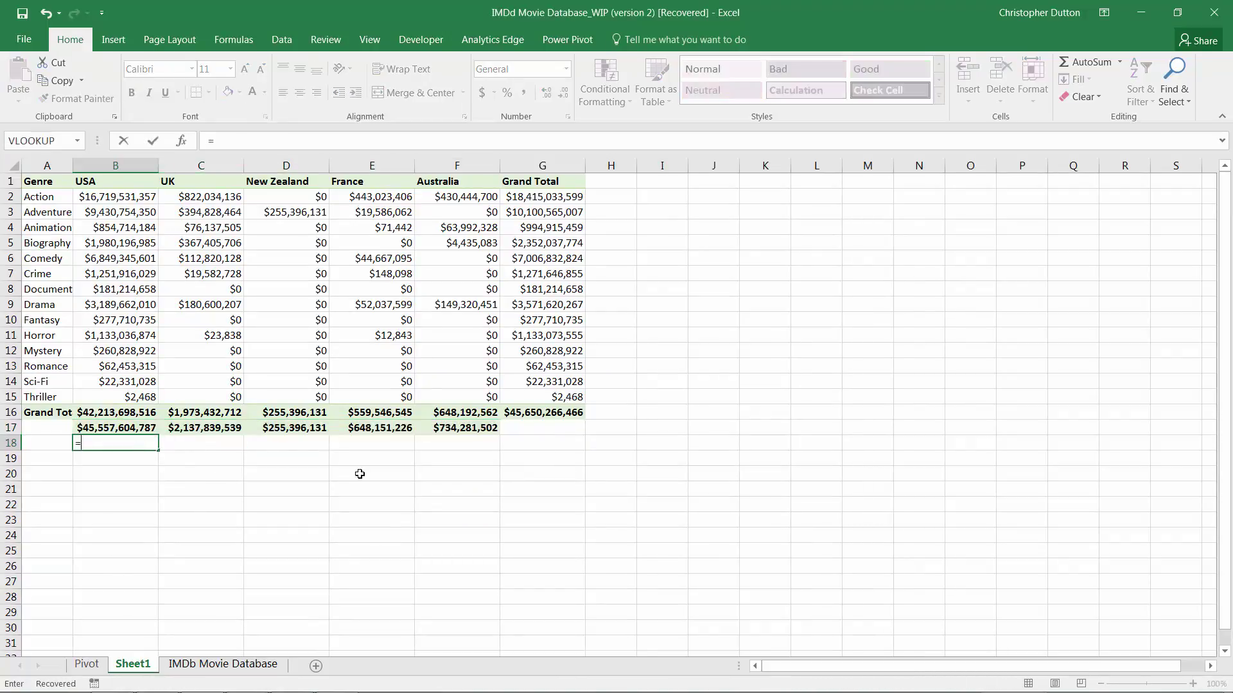
pyautogui.write('(')
pyautogui.press('Up')
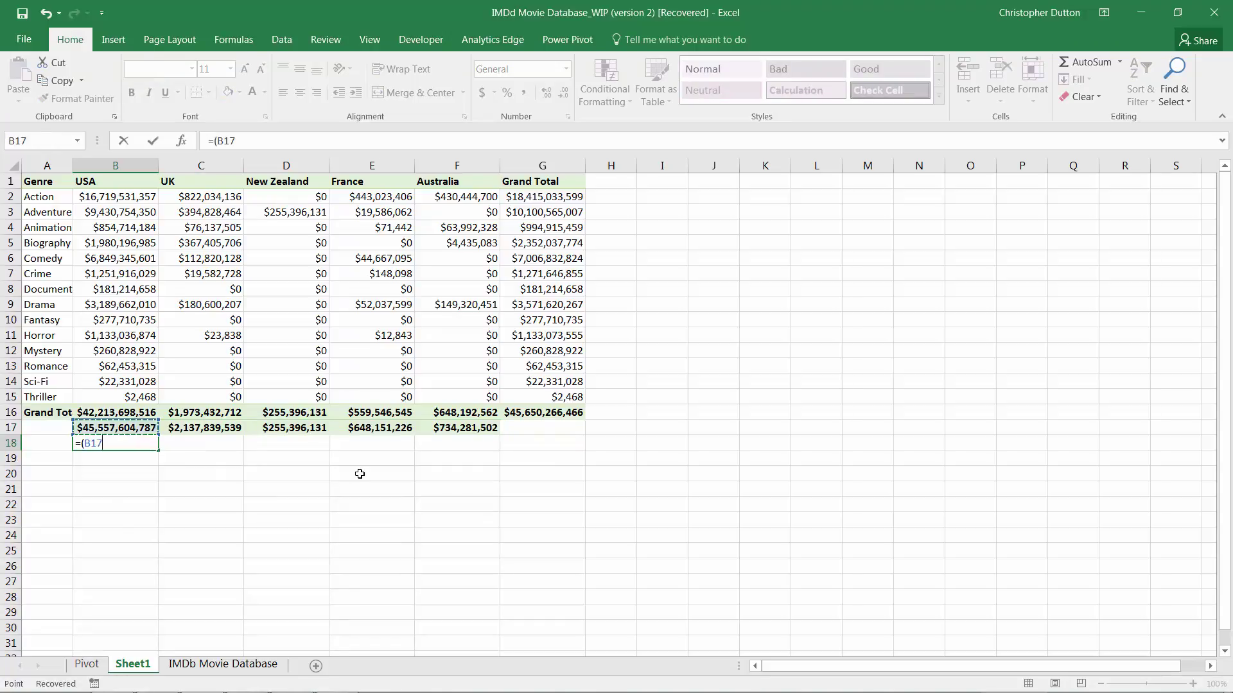
pyautogui.write('-')
pyautogui.press('Up')
pyautogui.press('Up')
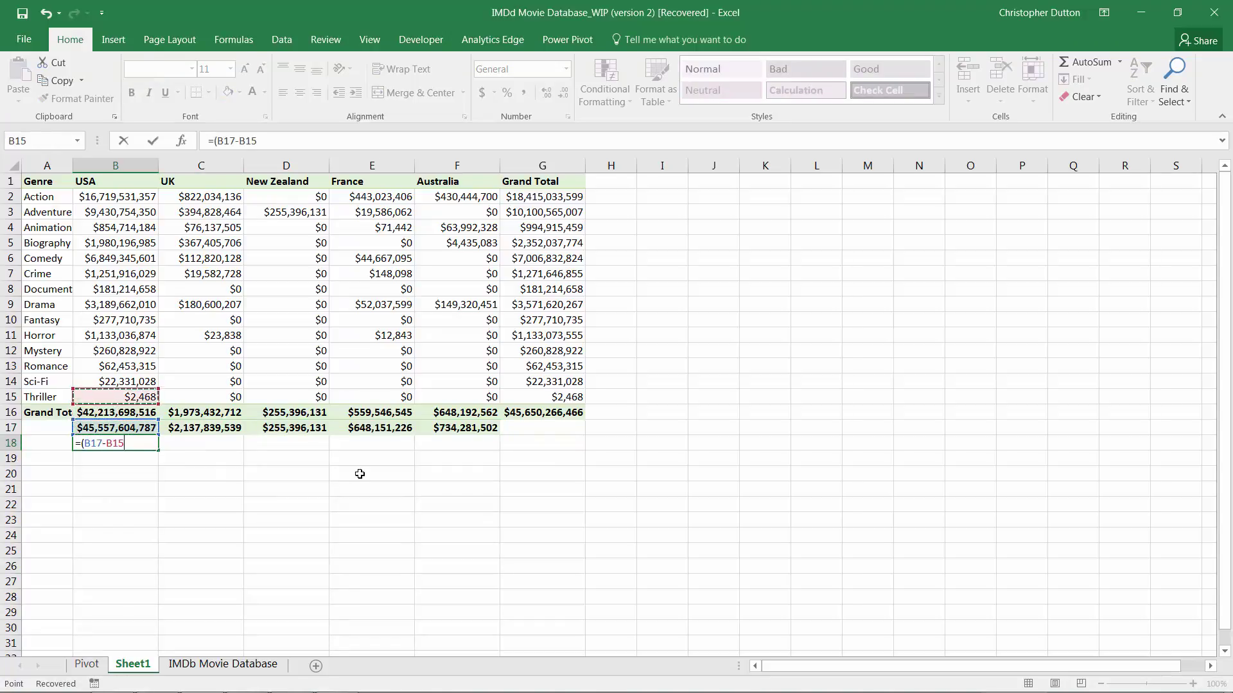
pyautogui.write(')/')
pyautogui.press('Up')
pyautogui.press('Up')
pyautogui.press('Return')
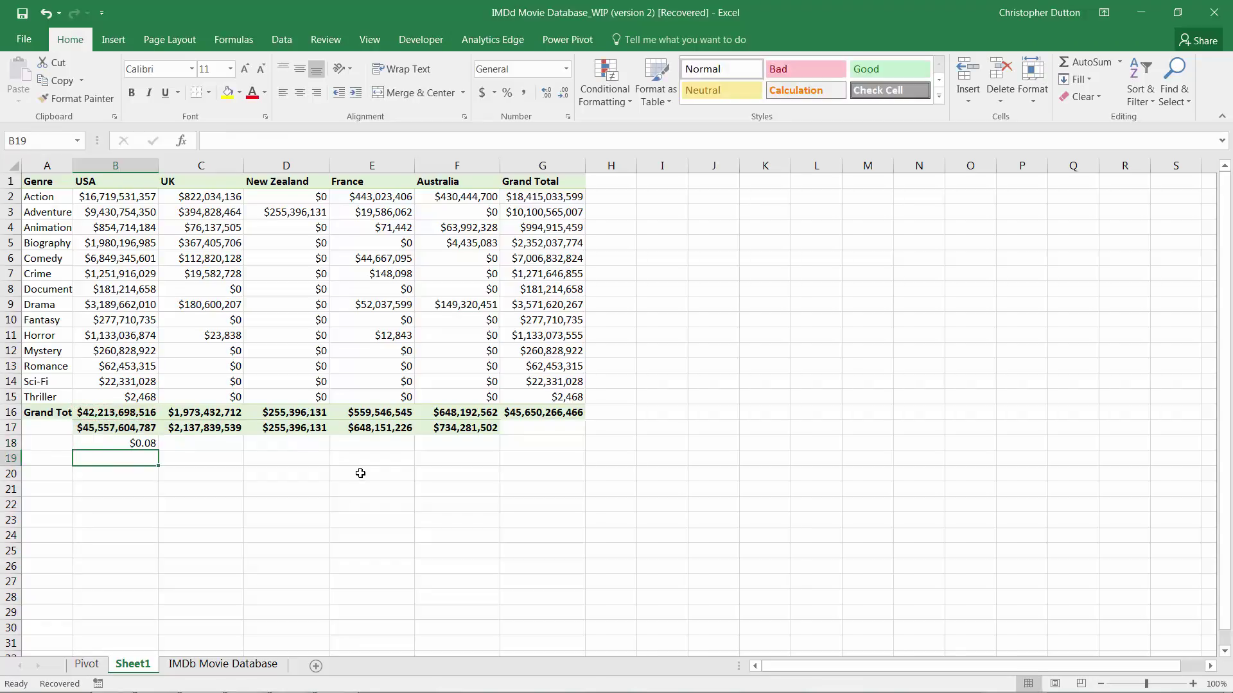
# - Format the result in B18 as a percentage with one decimal place
pyautogui.click(99, 444)
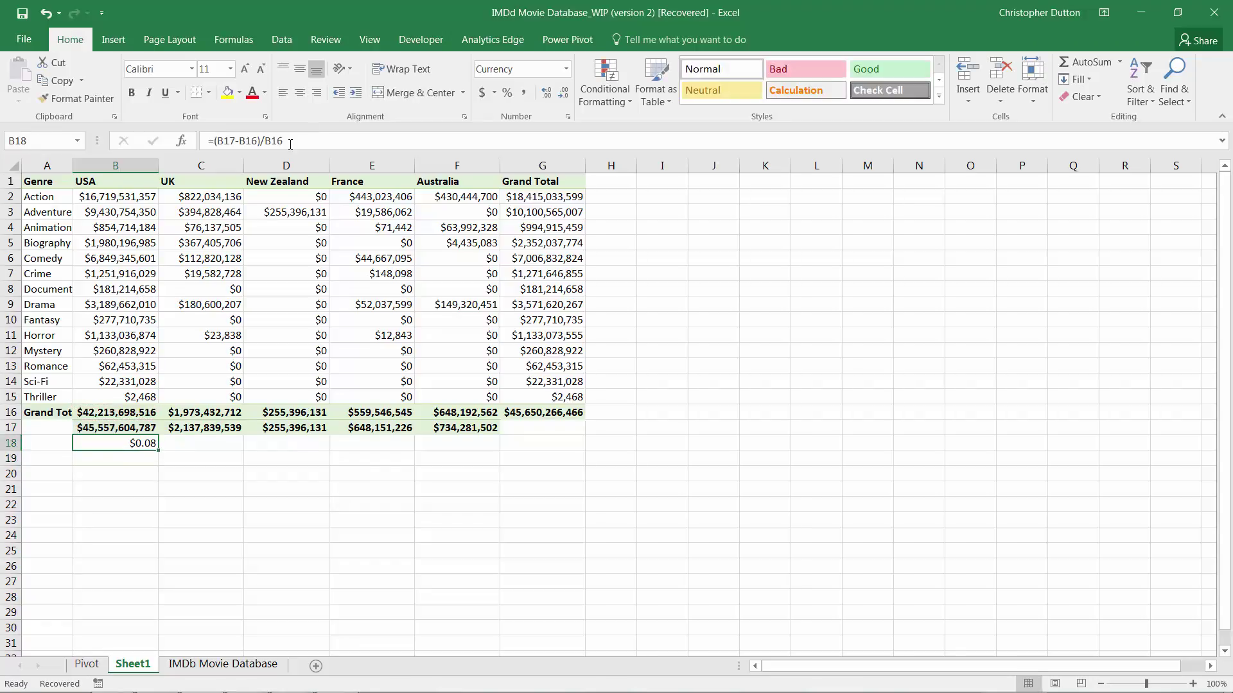
pyautogui.click(506, 93)
pyautogui.click(547, 93)
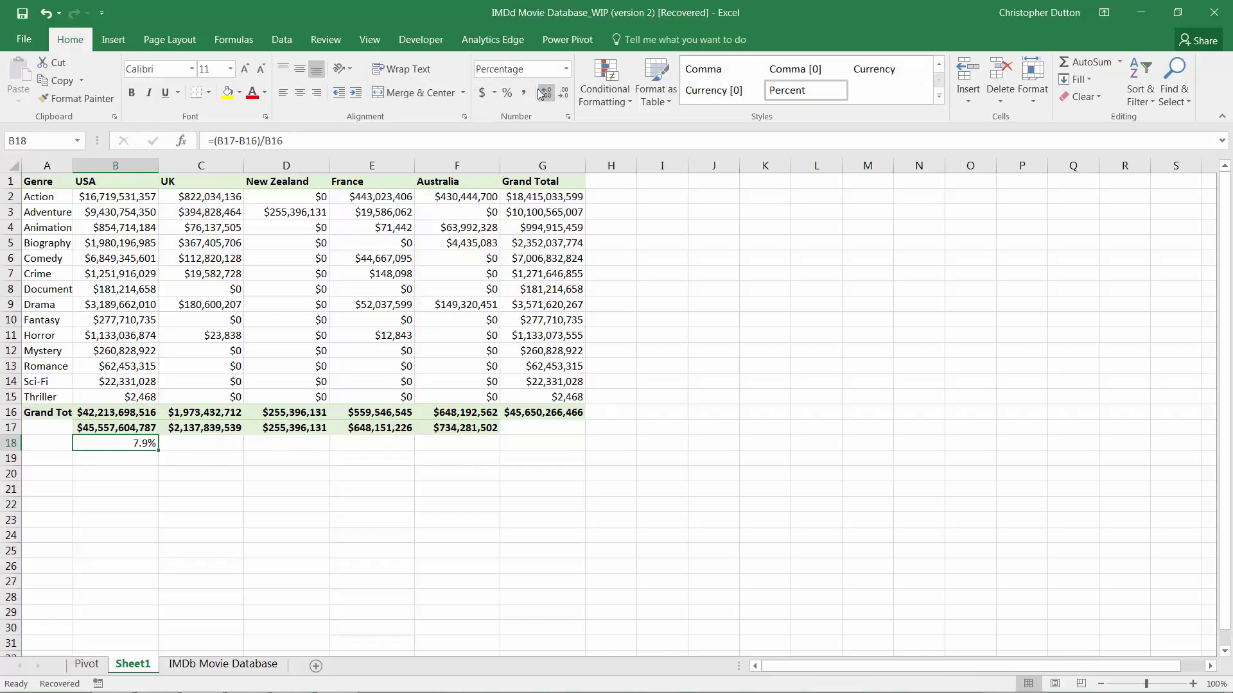
# - Center the percentage in B18 of Sheet1 and fill its formula across to F18 for the remaining countries
pyautogui.click(299, 93)
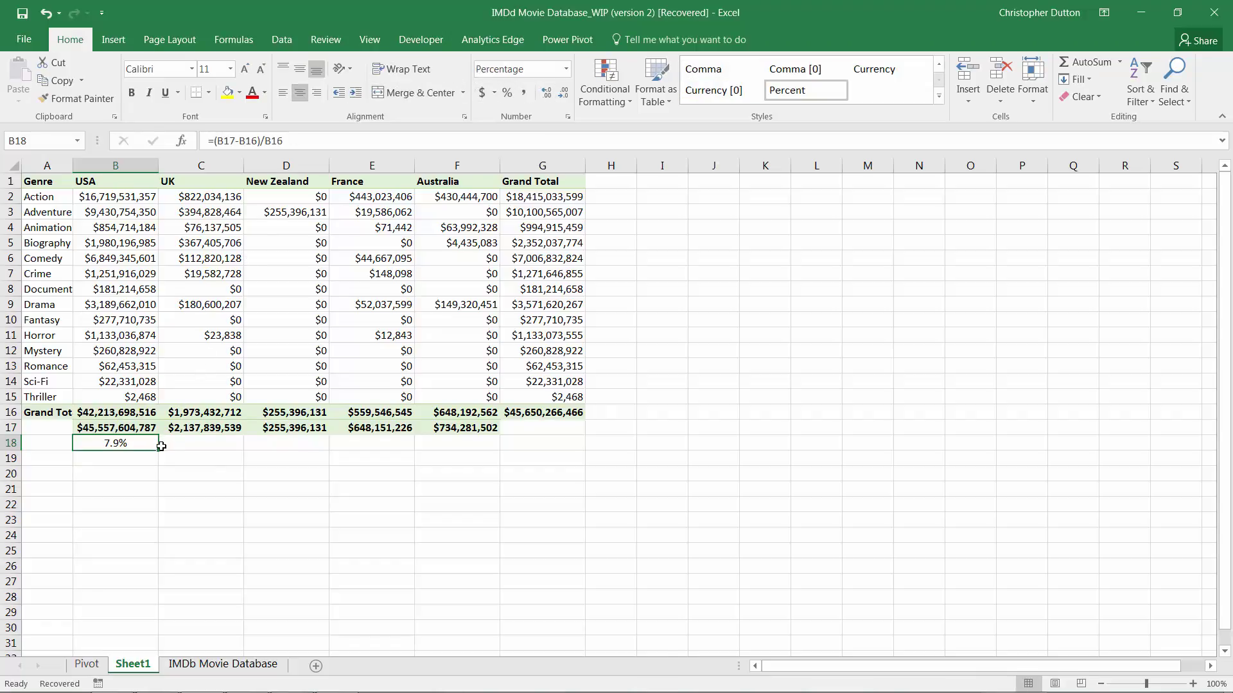
pyautogui.moveTo(159, 450); pyautogui.dragTo(497, 450)
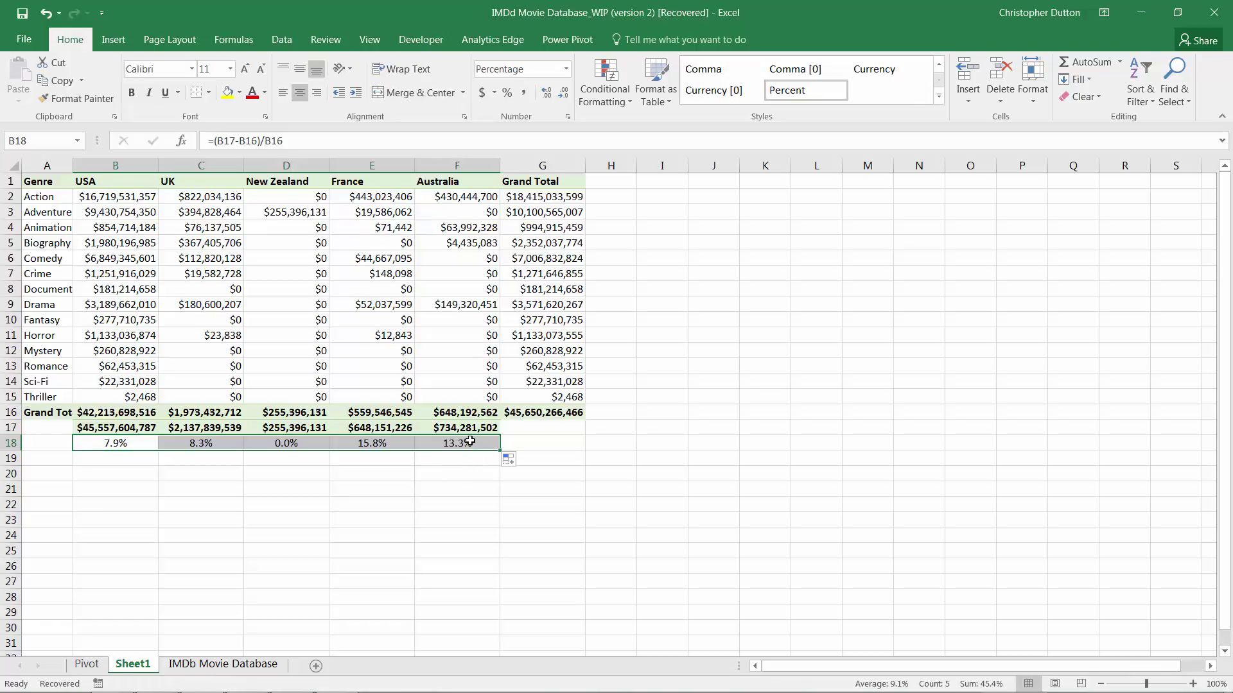
pyautogui.click(403, 472)
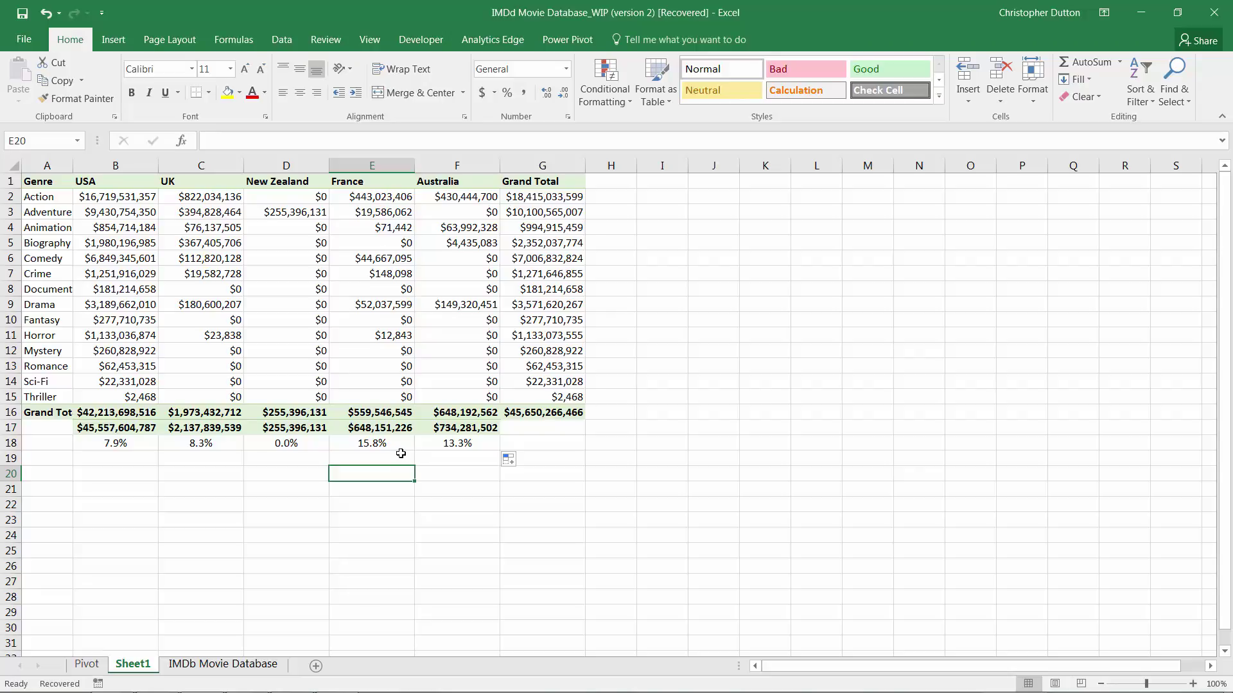
# - Compare the percentage changes in row 18 for France, Australia, UK and USA
pyautogui.click(389, 446)
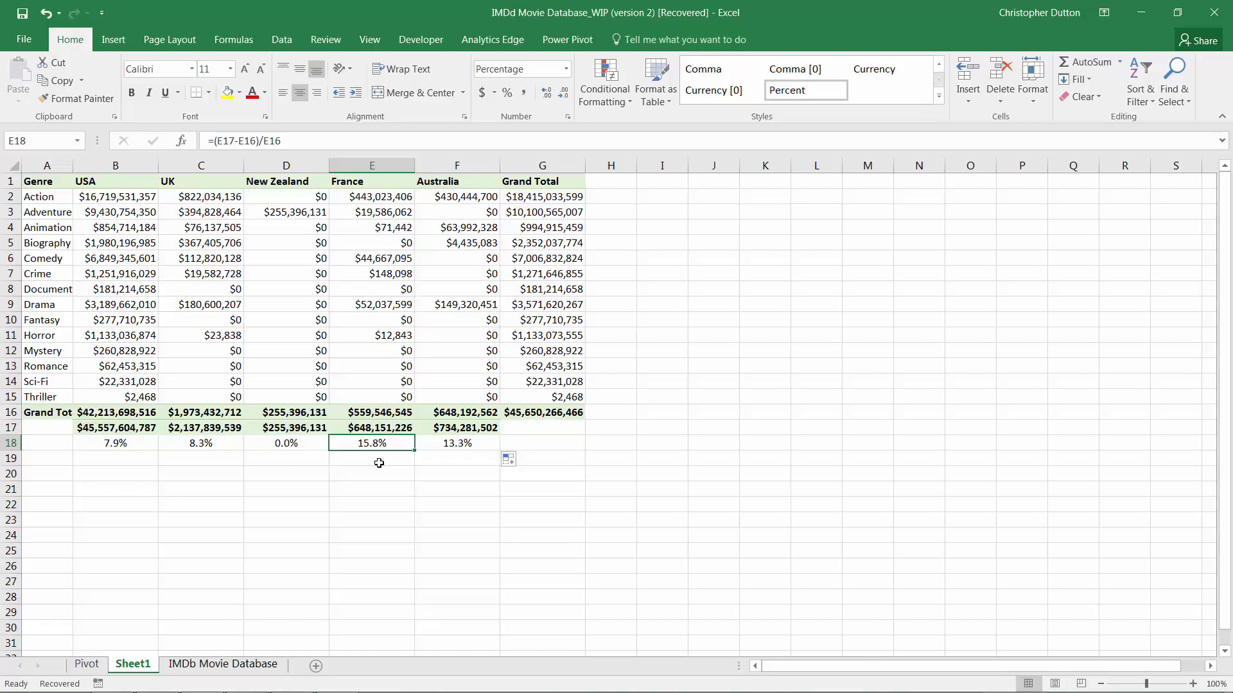
pyautogui.click(453, 447)
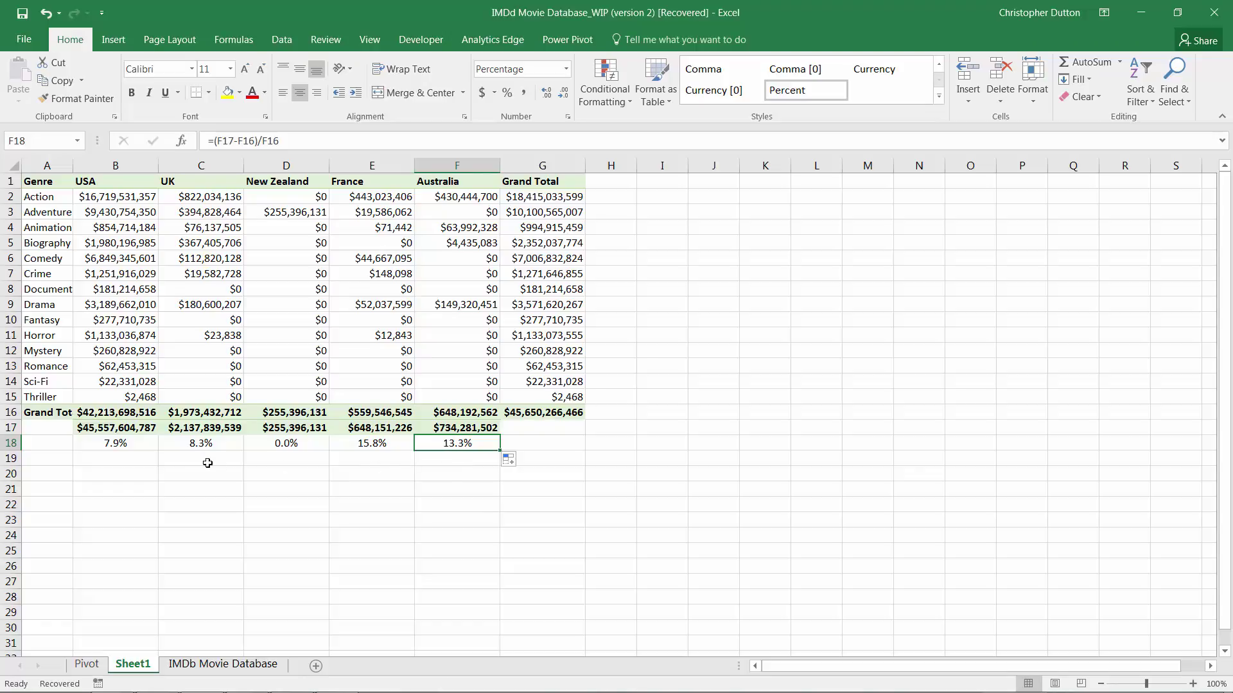
pyautogui.click(176, 448)
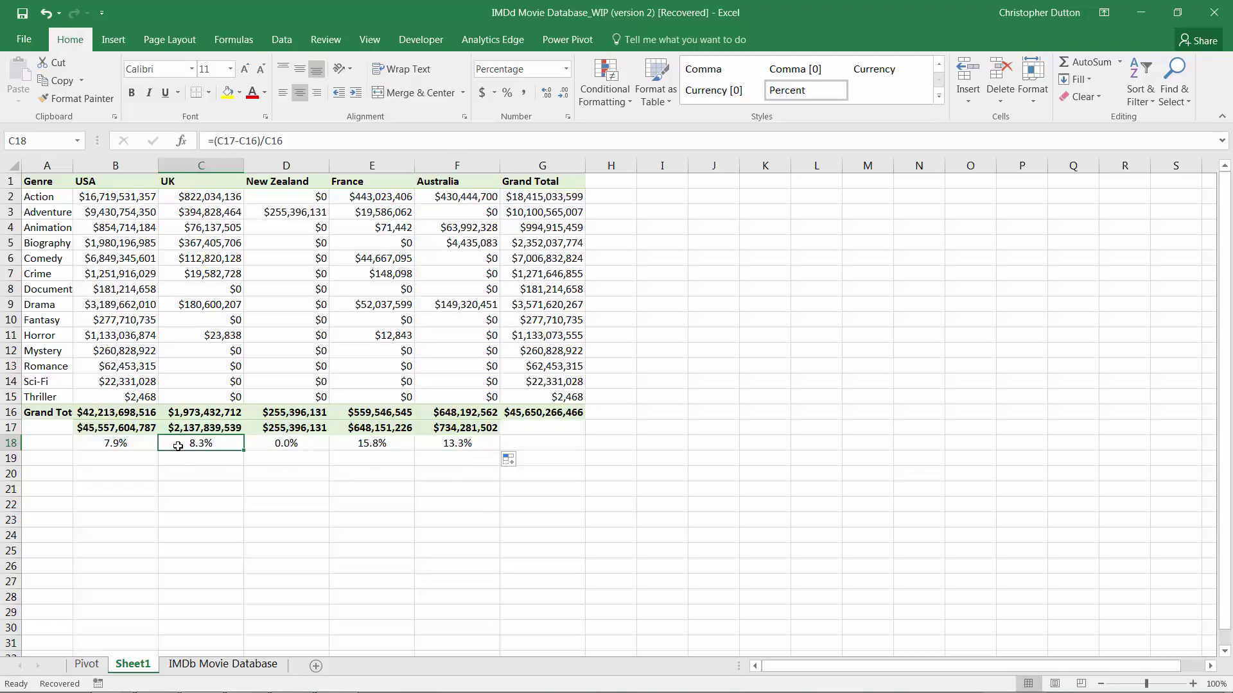
pyautogui.click(89, 448)
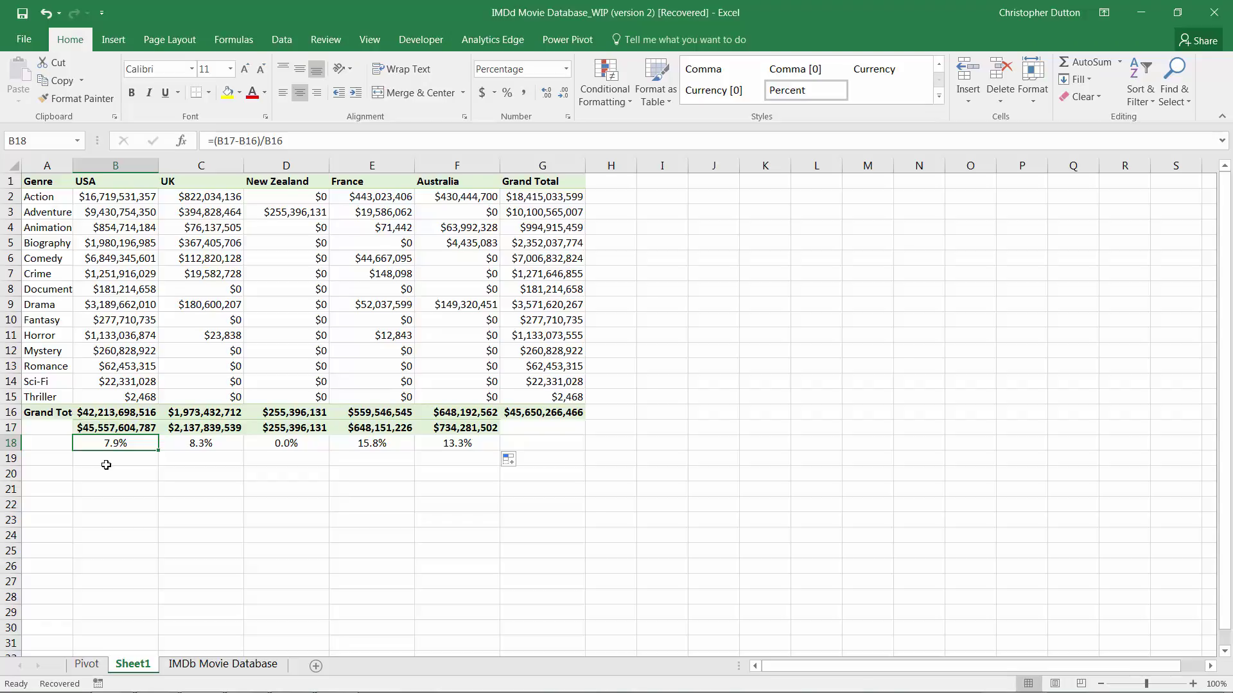
# - Delete the Sheet1 worksheet from the workbook permanently
pyautogui.rightClick(141, 669)
pyautogui.click(183, 498)
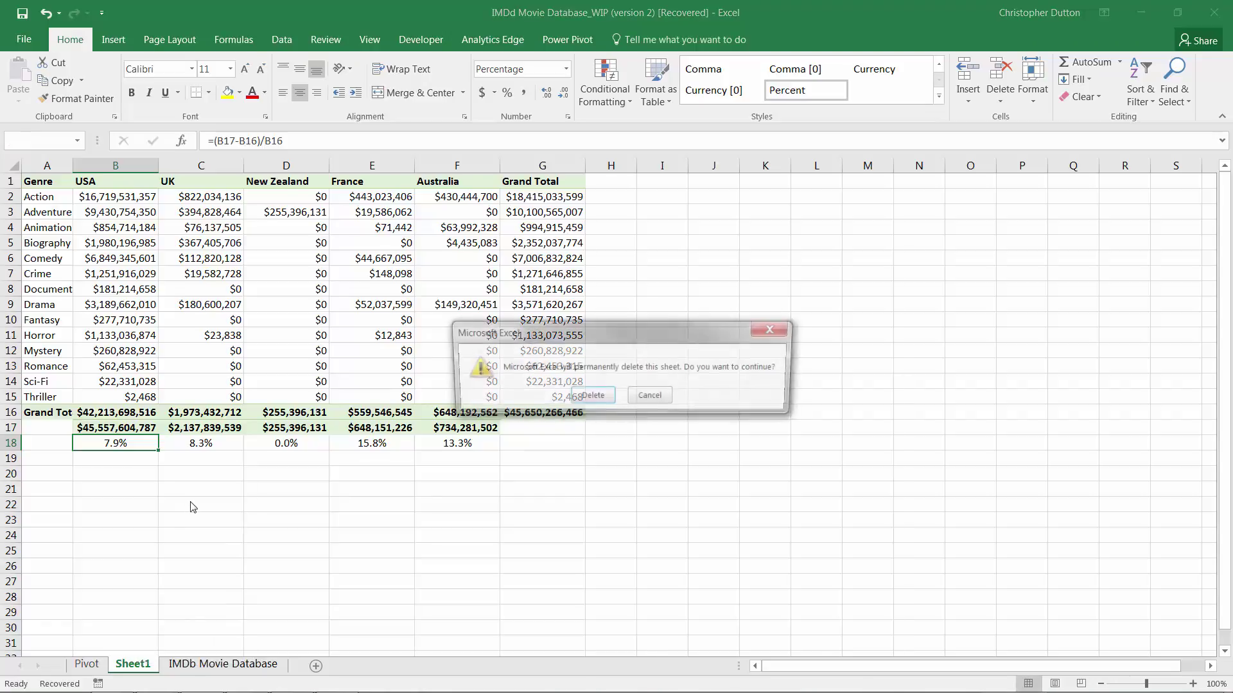
pyautogui.click(591, 394)
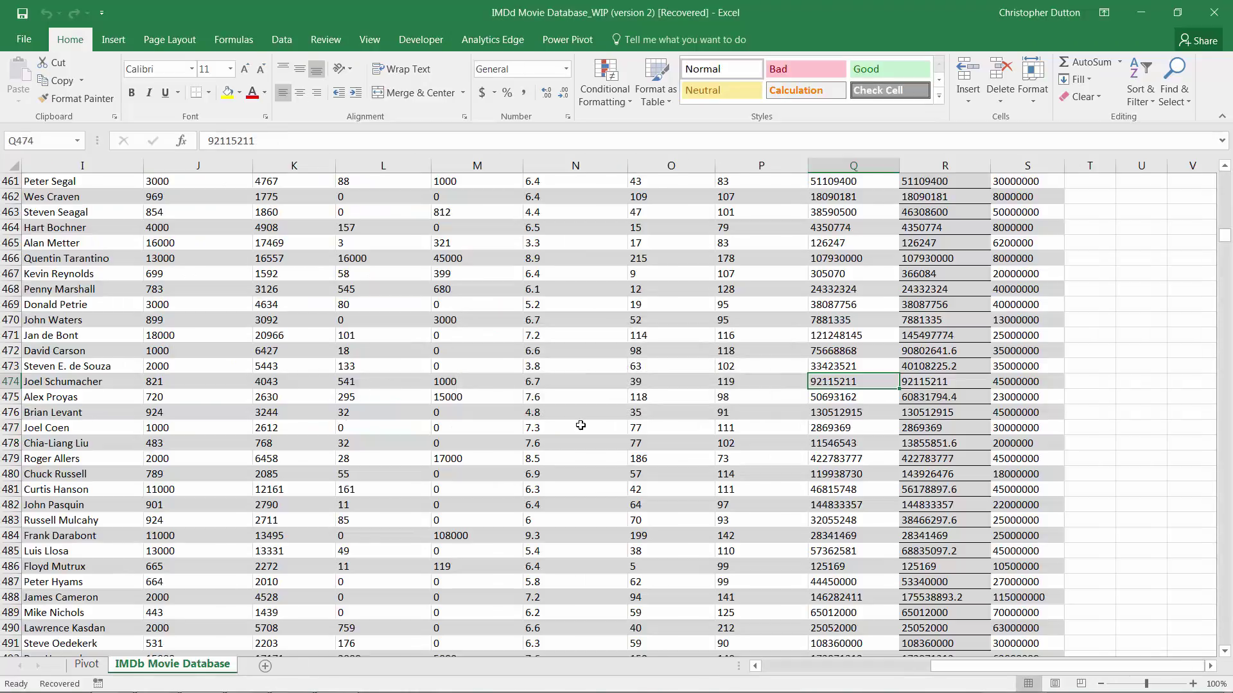
# - Delete the Test Revenue column R from the IMDb Movie Database sheet
pyautogui.click(953, 166)
pyautogui.rightClick(953, 166)
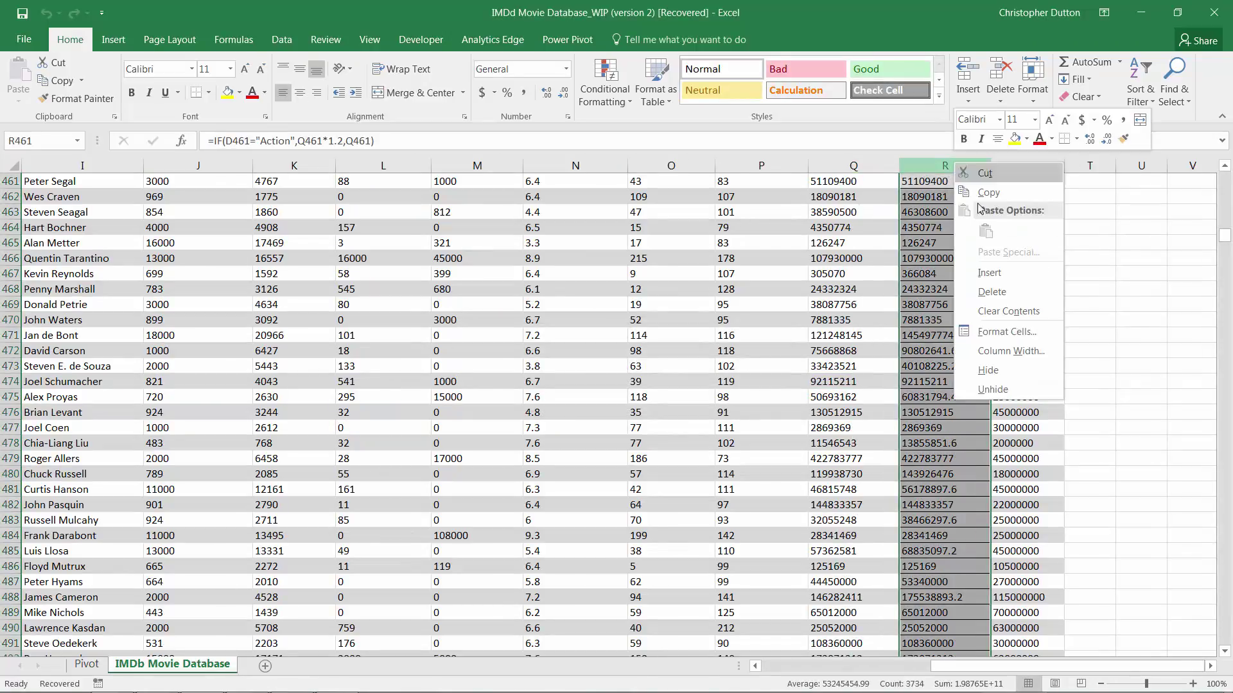
pyautogui.click(992, 289)
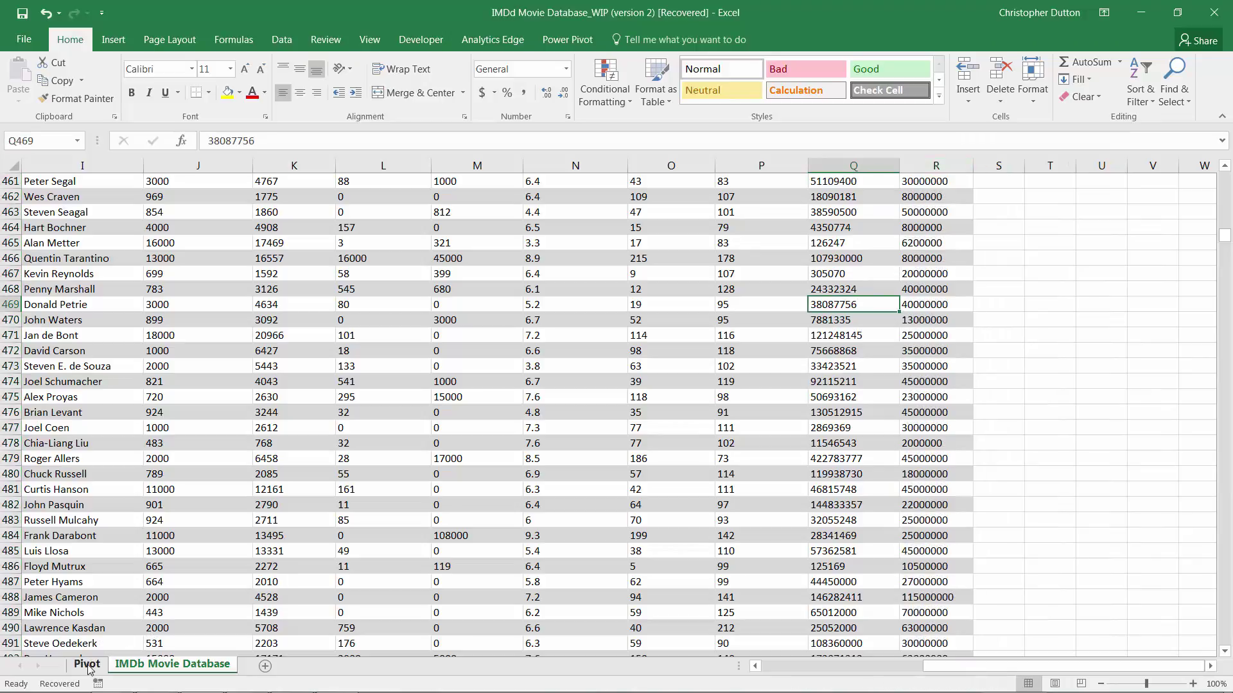
# - Refresh the PivotTable on the Pivot sheet and add Gross Revenue as its value field
pyautogui.click(87, 664)
pyautogui.click(175, 365)
pyautogui.click(629, 39)
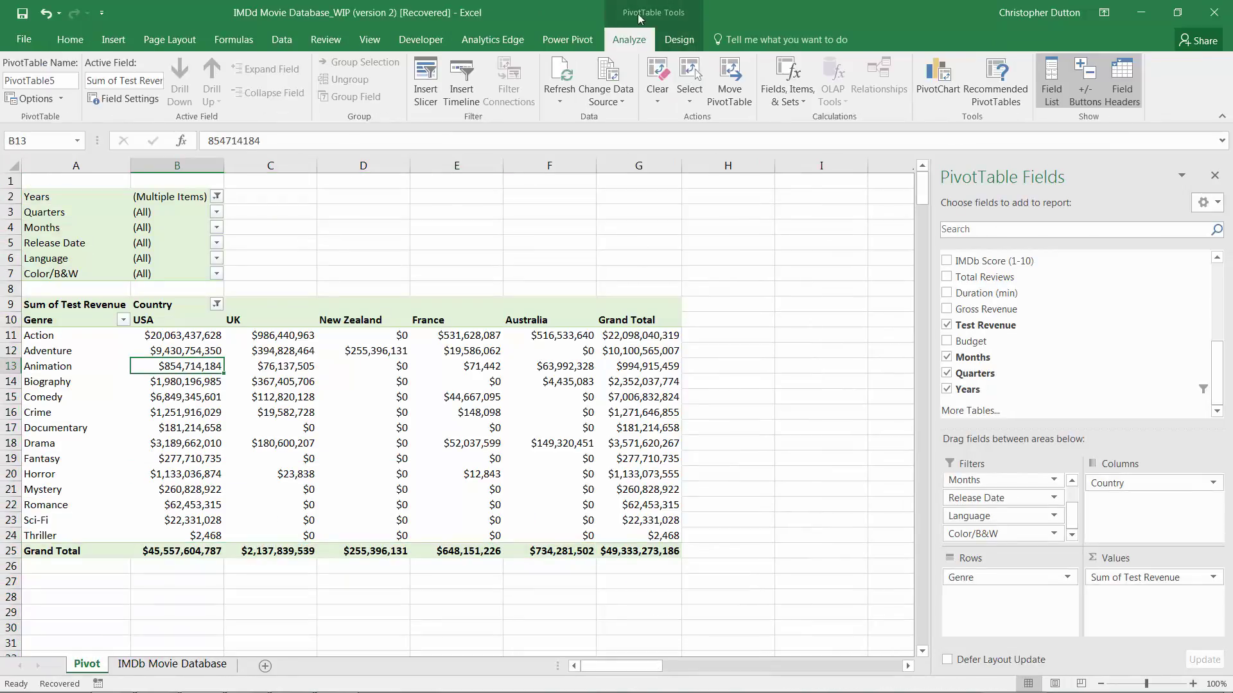
pyautogui.click(567, 62)
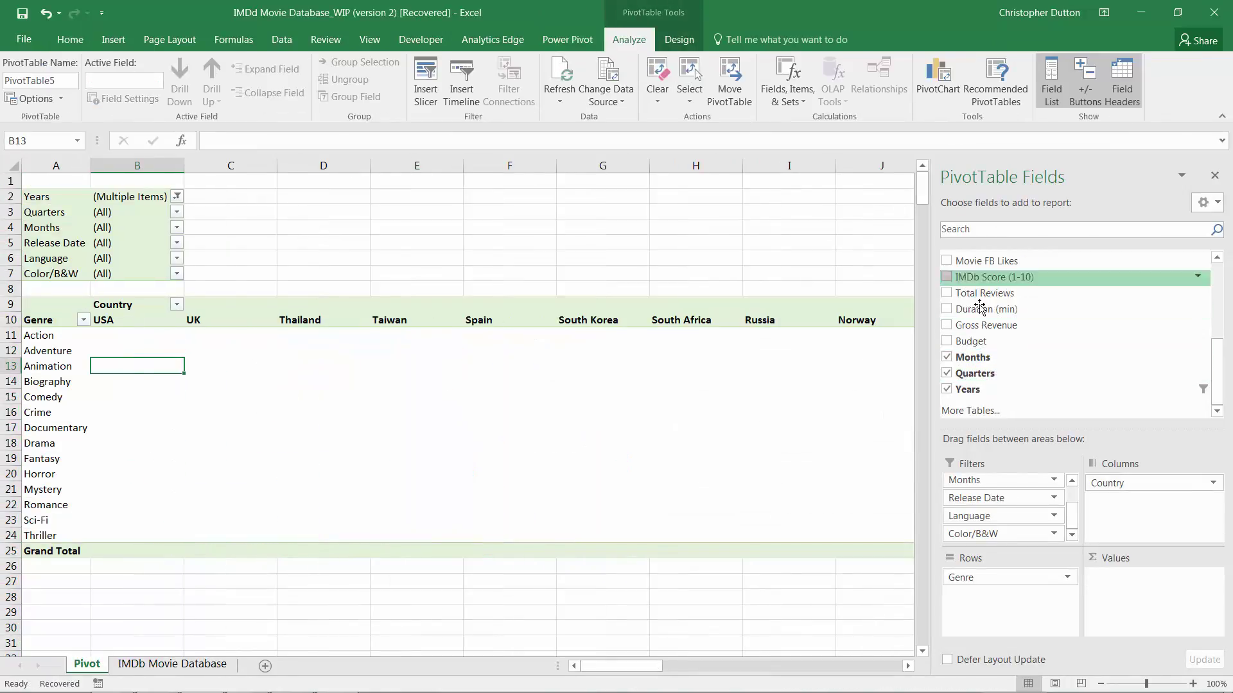
pyautogui.moveTo(986, 325); pyautogui.dragTo(1148, 604)
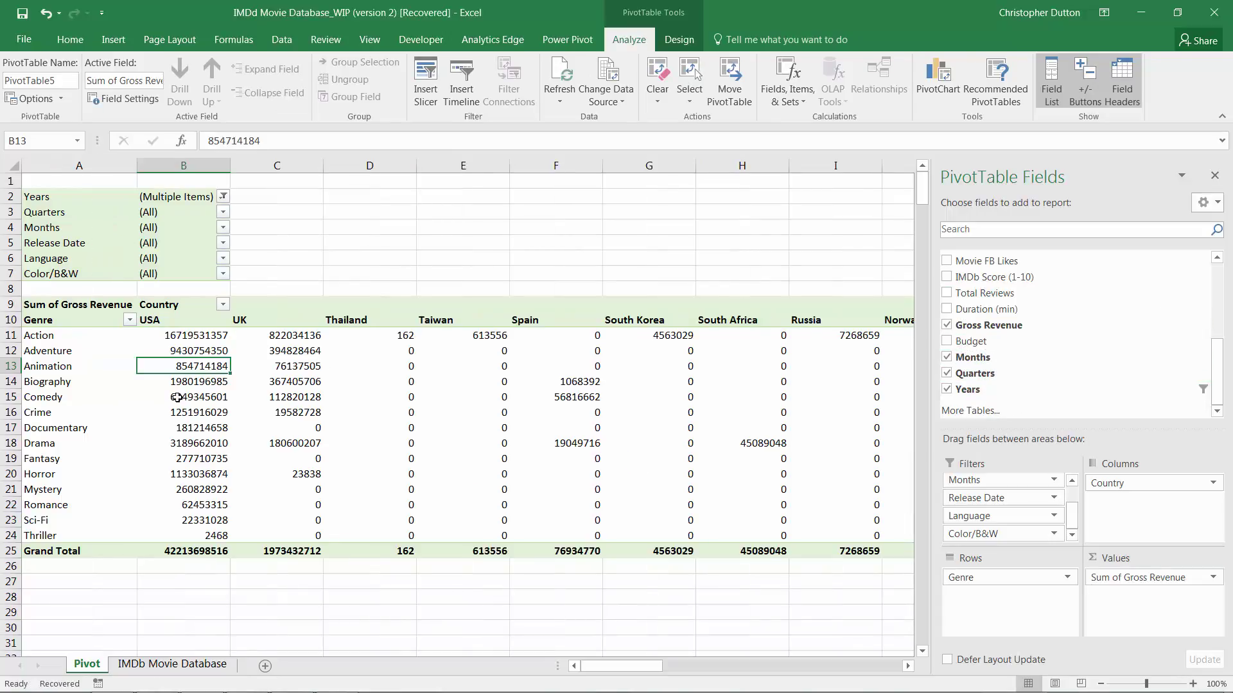
pyautogui.moveTo(177, 397)
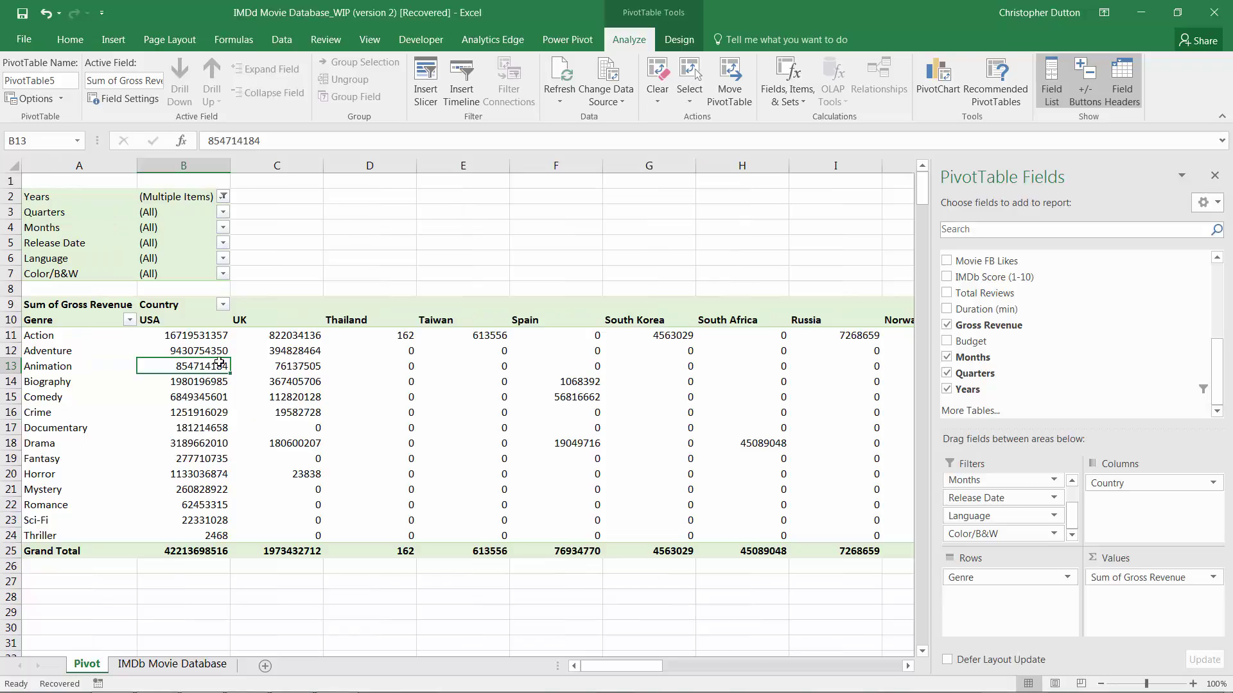